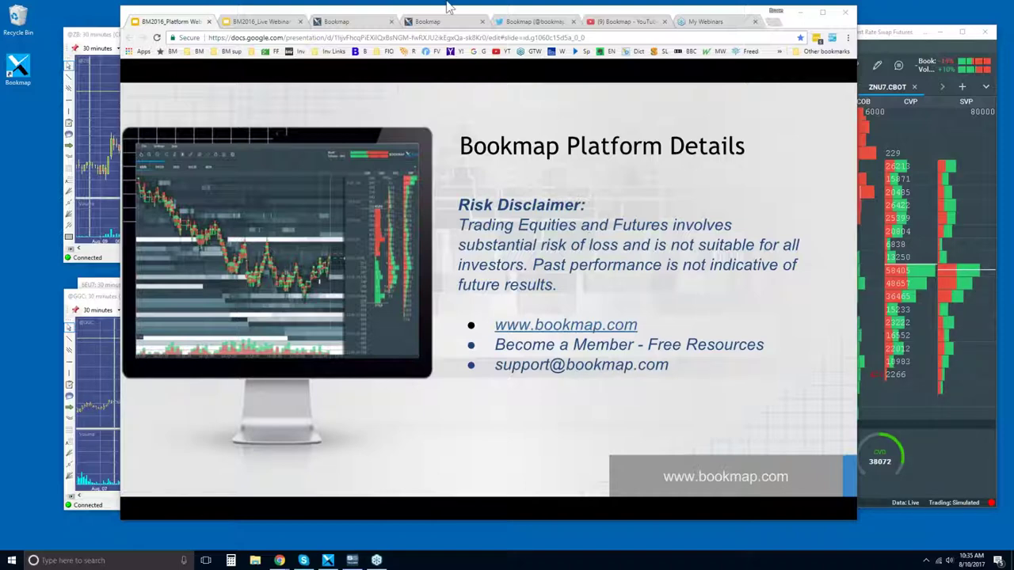
# Step: Open the pricing section of the Bookmap website and review the subscription plans, highlighting the Advanced plan's extra features
pyautogui.click(338, 23)
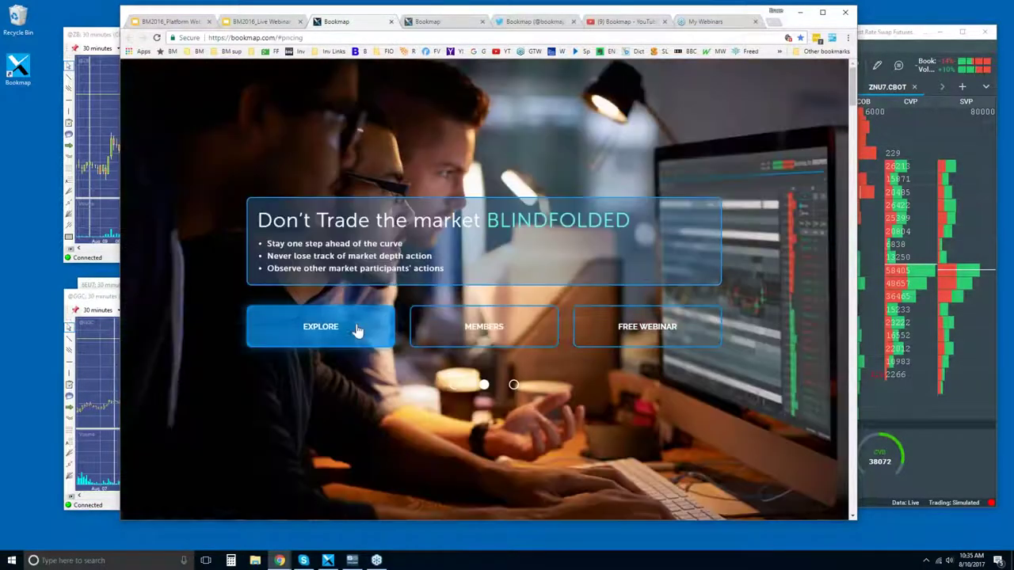
pyautogui.click(355, 331)
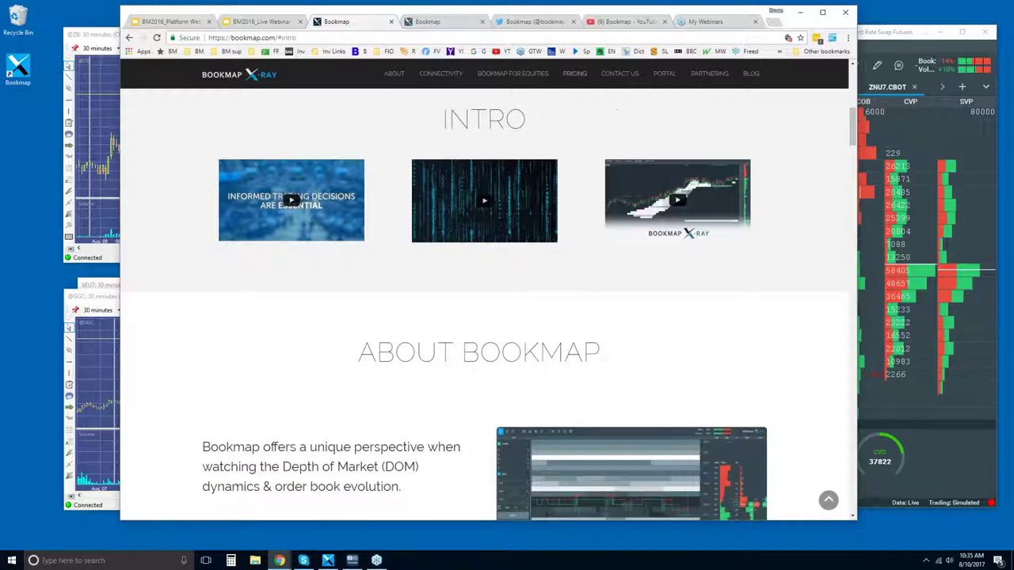
pyautogui.click(577, 76)
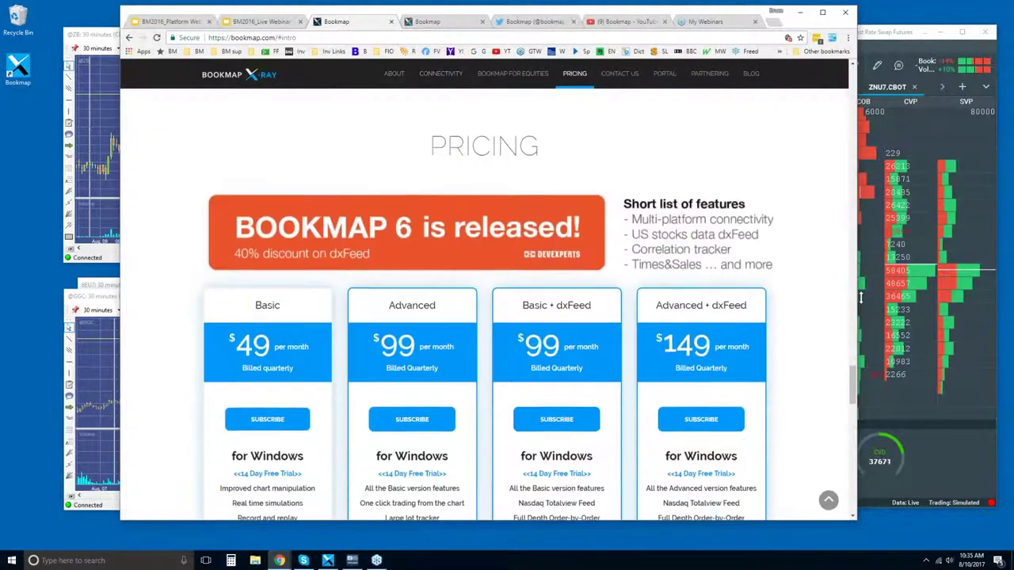
pyautogui.moveTo(854, 382); pyautogui.dragTo(855, 394)
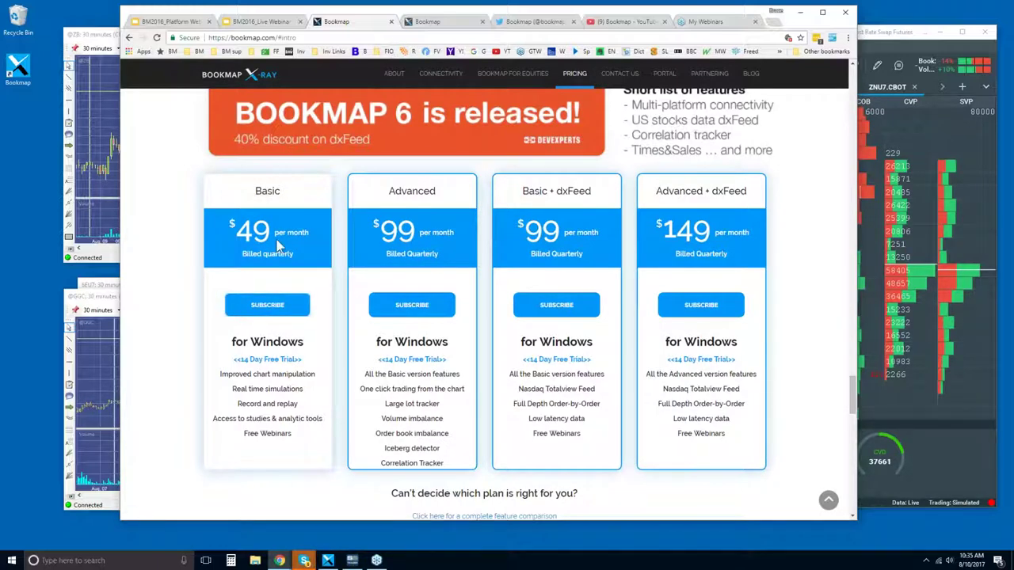
pyautogui.moveTo(360, 388); pyautogui.dragTo(467, 467)
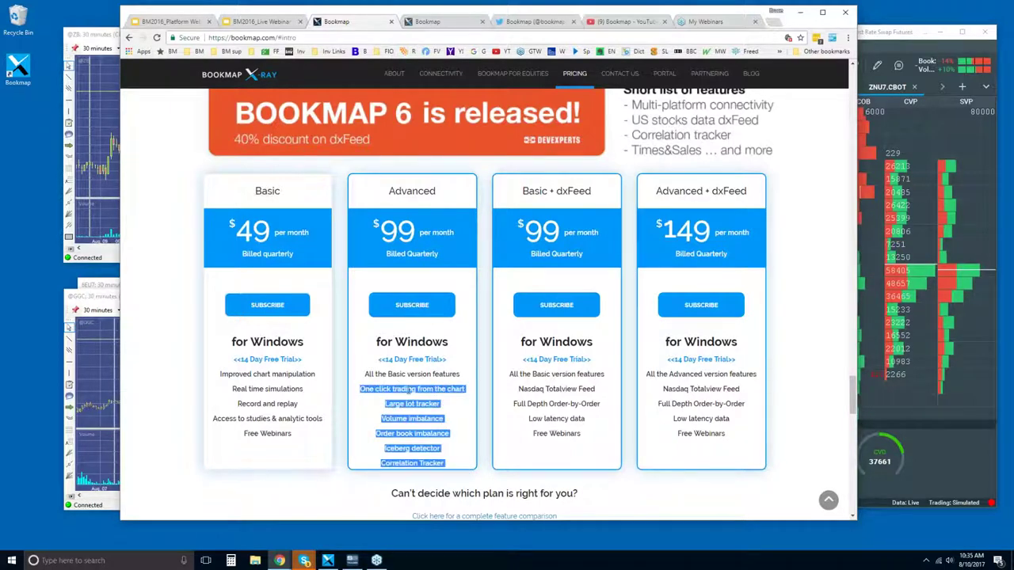
pyautogui.click(441, 373)
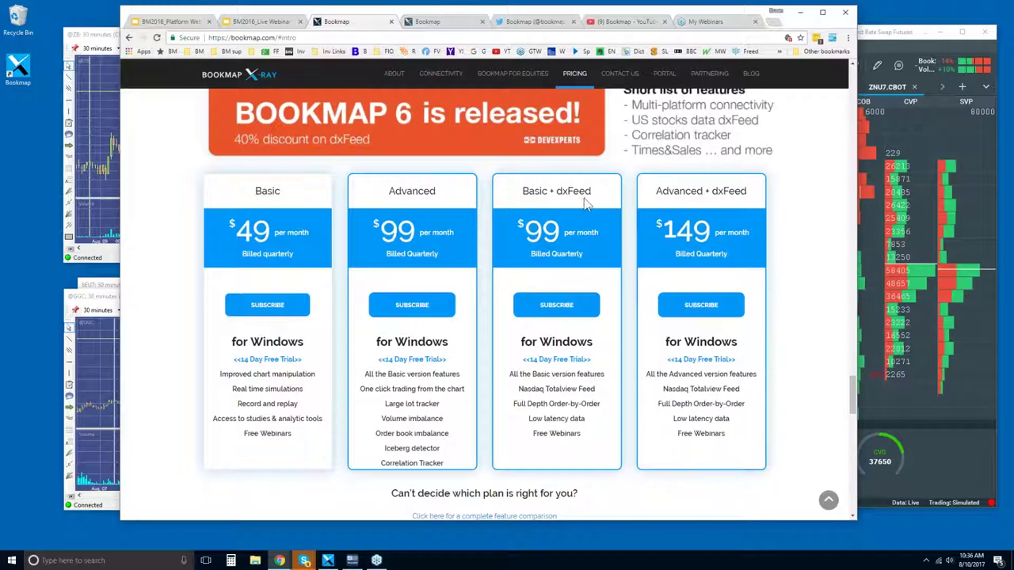
# Step: View Bookmap's Twitter profile and look through the video sections on its YouTube channel's home page
pyautogui.click(536, 22)
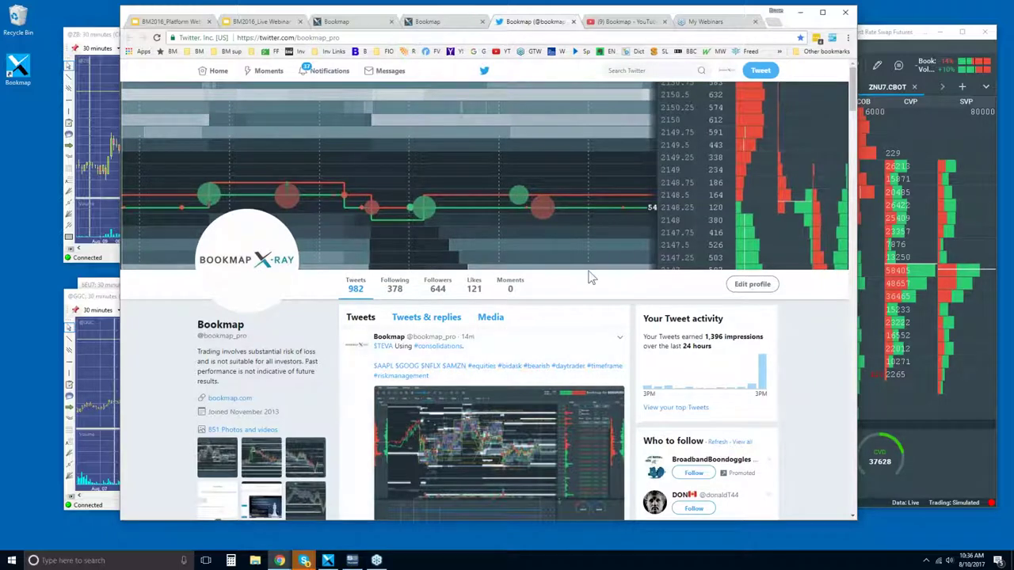
pyautogui.hotkey('ctrl', 'Tab')
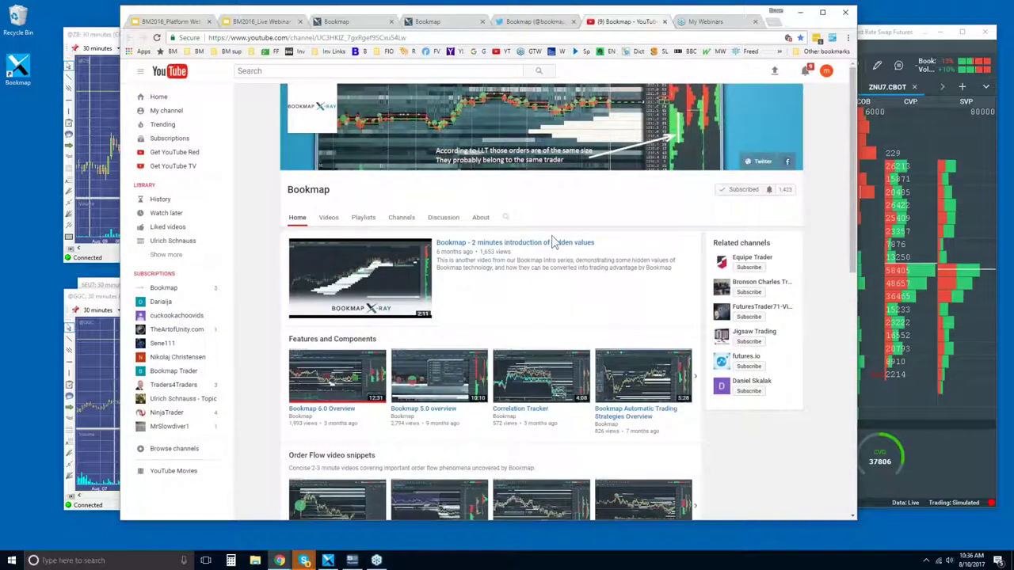
pyautogui.scroll(-1, 541, 301)
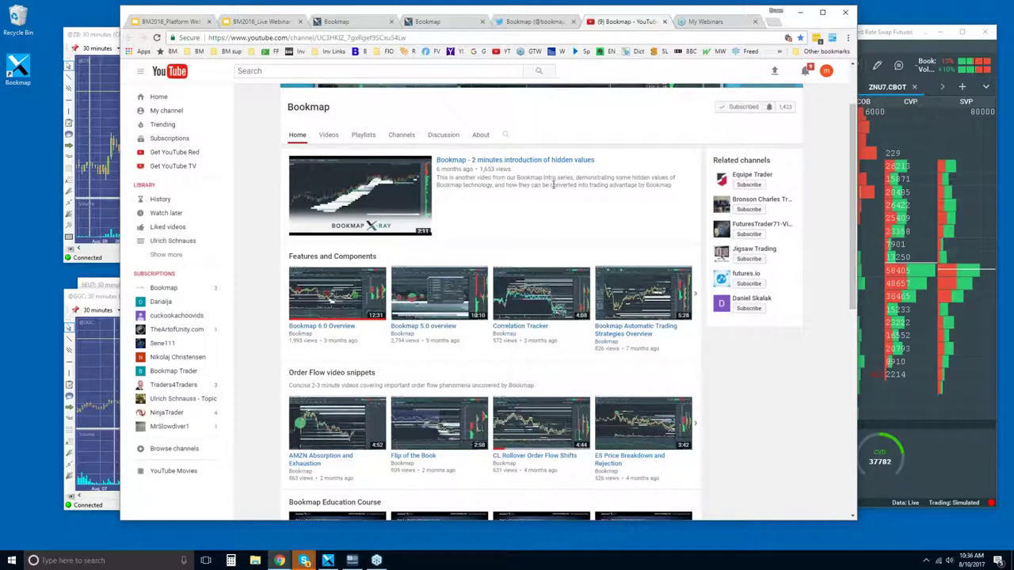
pyautogui.scroll(-3, 553, 183)
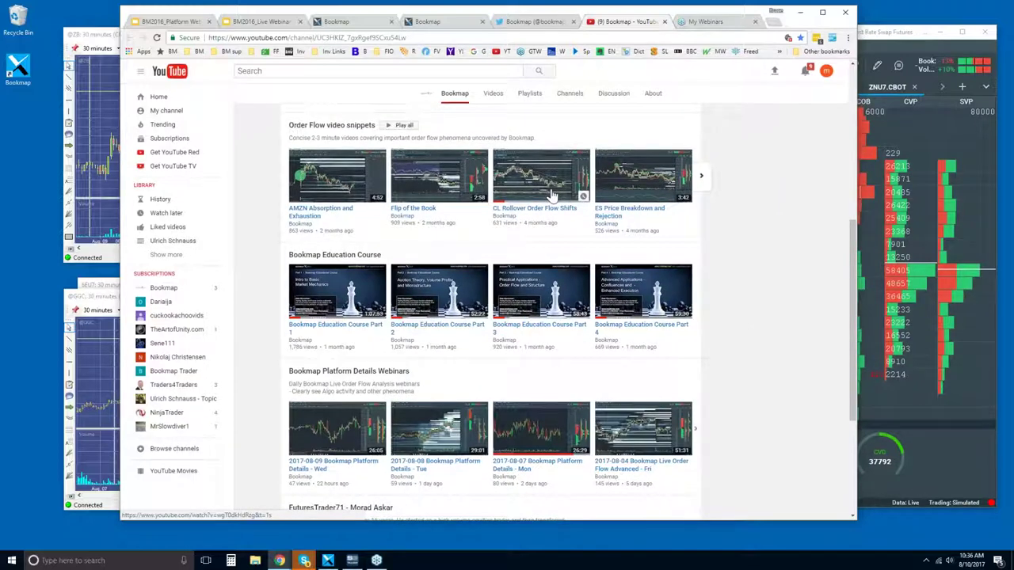
pyautogui.scroll(2, 553, 196)
pyautogui.scroll(2, 538, 270)
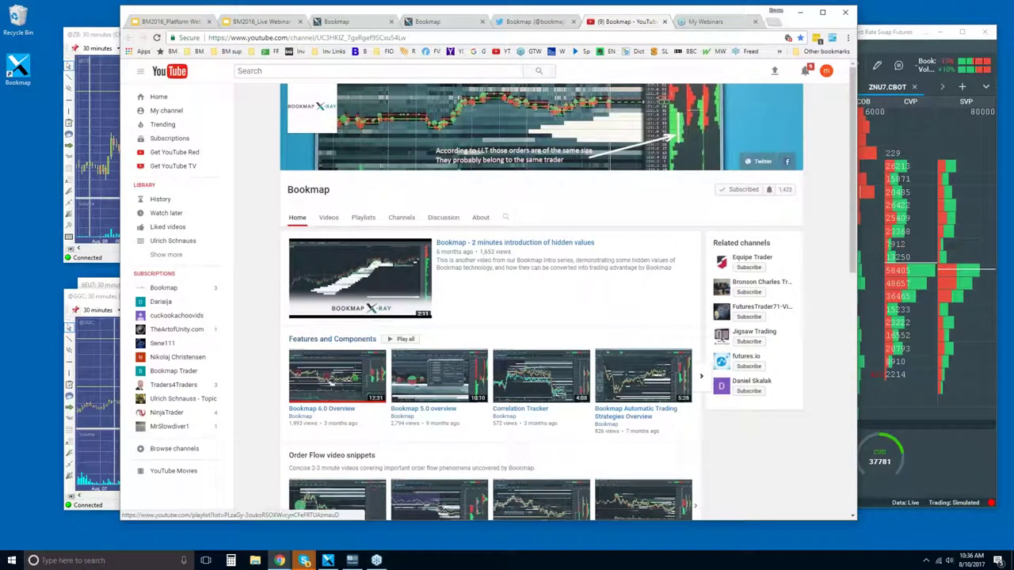
pyautogui.scroll(-2, 477, 392)
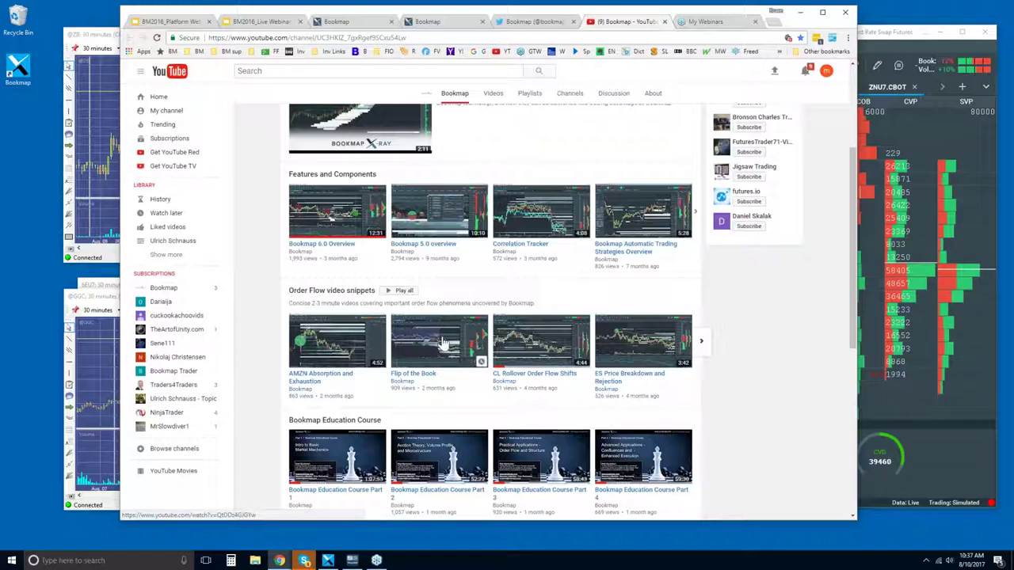
pyautogui.scroll(-2, 438, 341)
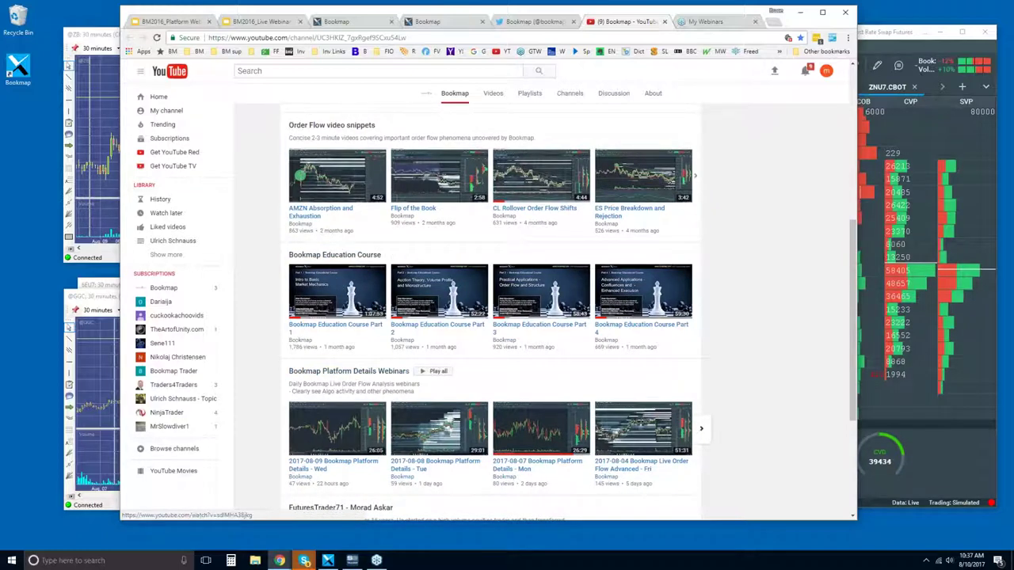
pyautogui.scroll(-2, 354, 381)
pyautogui.scroll(4, 475, 317)
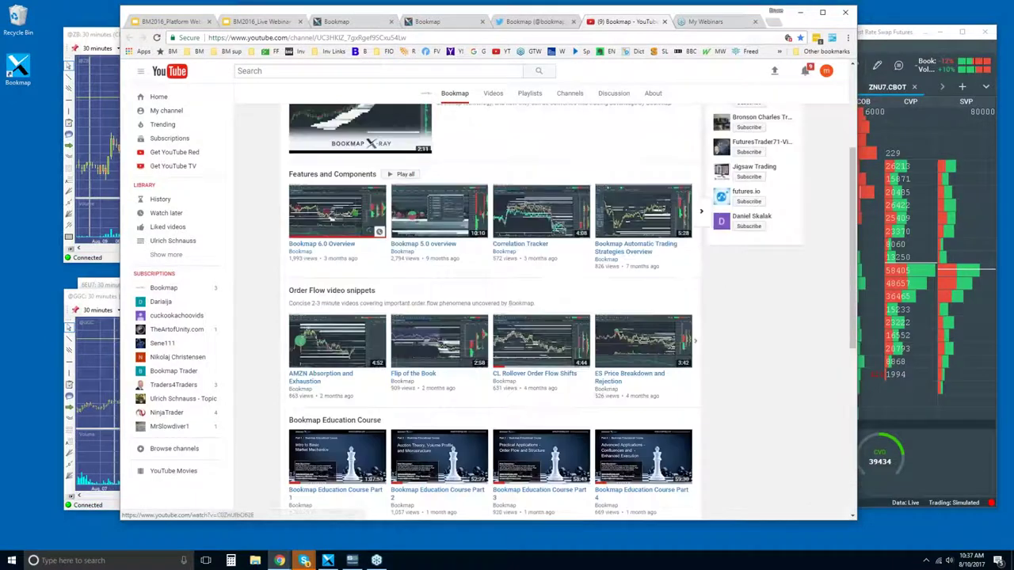
# Step: Switch to the Bookmap trading platform, maximize its window and show the ESU7.CME chart
pyautogui.click(884, 38)
pyautogui.doubleClick(882, 35)
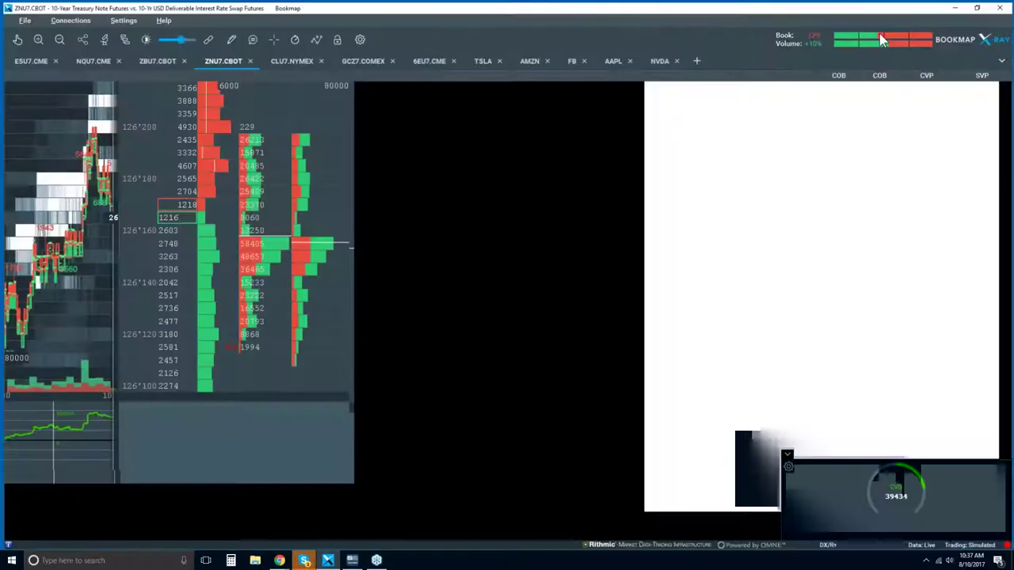
pyautogui.click(24, 61)
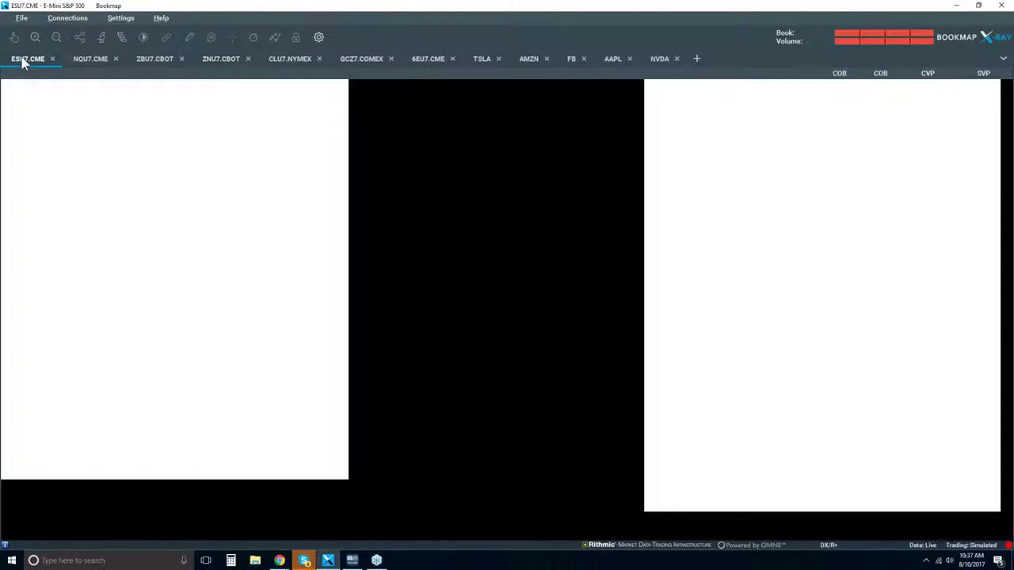
# Step: Collapse the indicator pane below the ESU7.CME chart
pyautogui.scroll(-5, 451, 207)
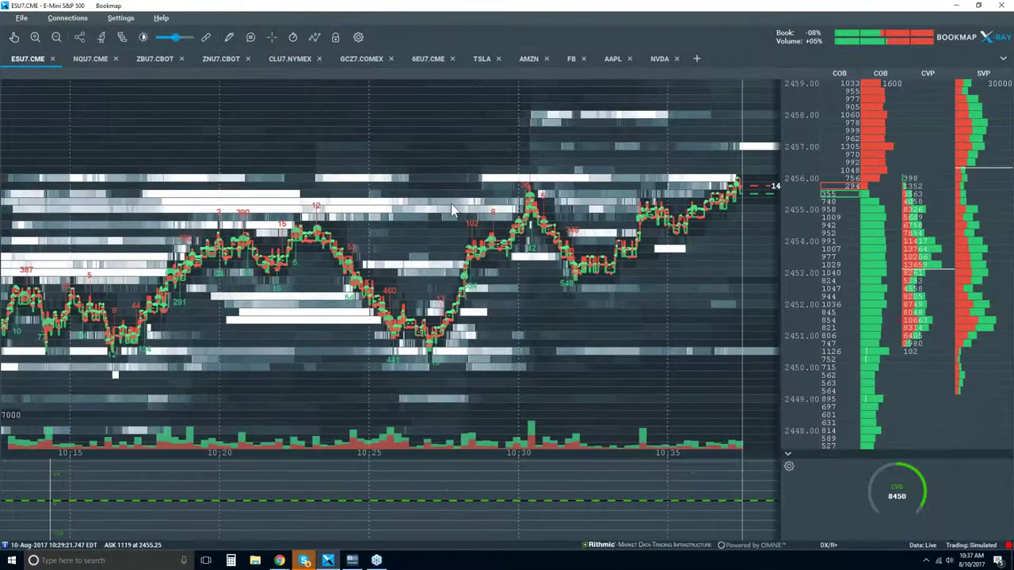
pyautogui.scroll(-2, 452, 207)
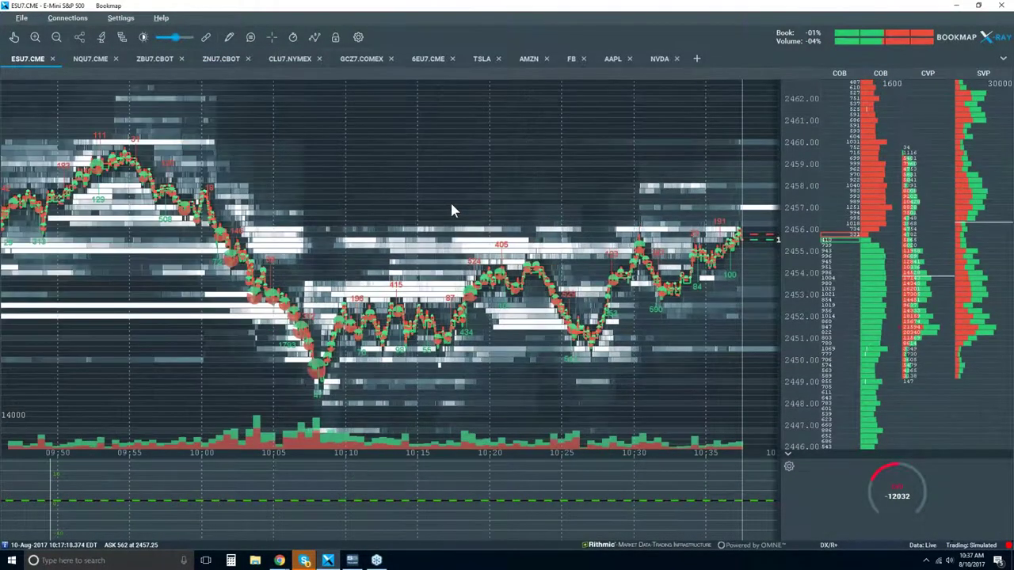
pyautogui.scroll(-4, 451, 207)
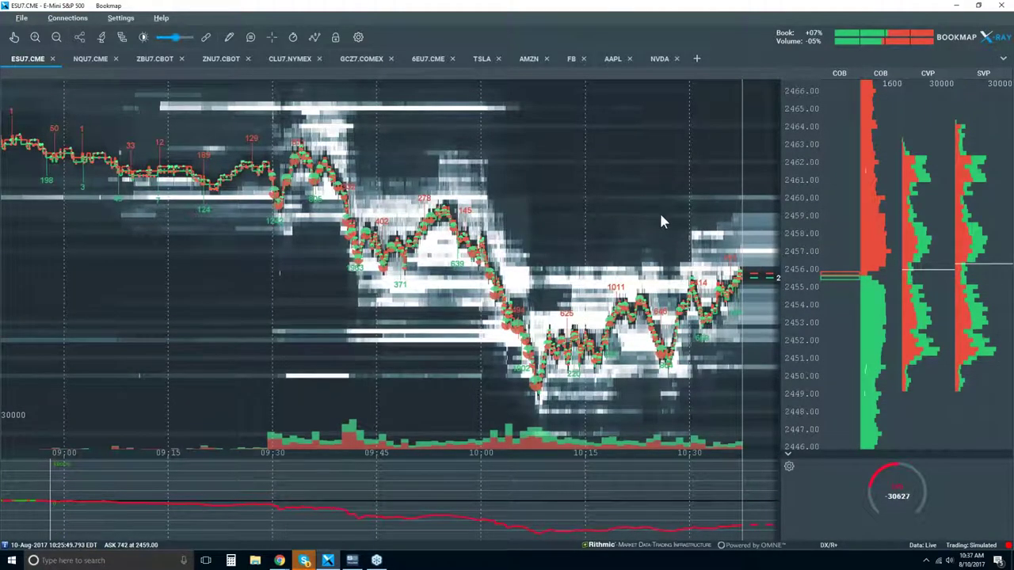
pyautogui.scroll(3, 660, 216)
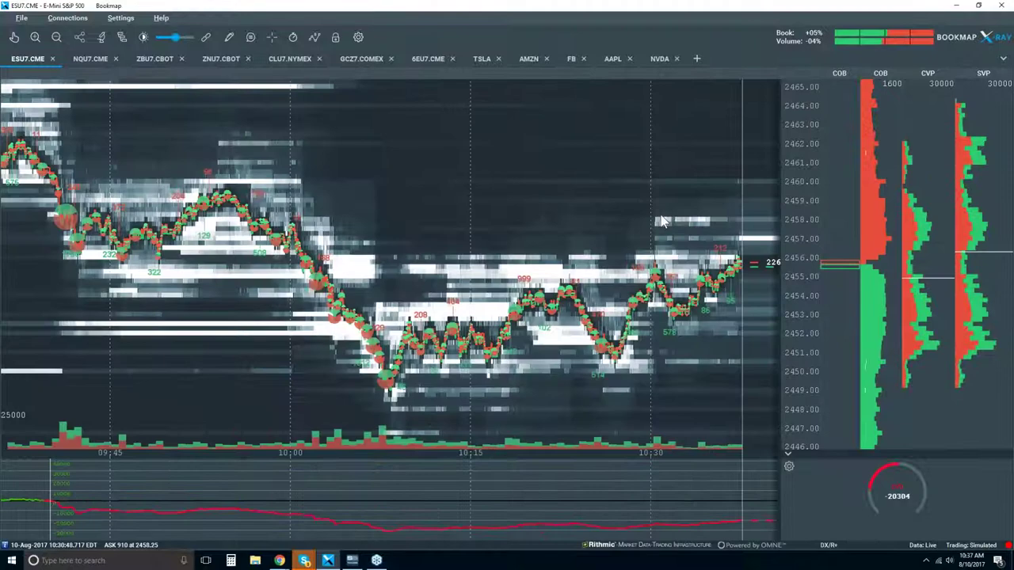
pyautogui.scroll(2, 660, 220)
pyautogui.scroll(2, 662, 220)
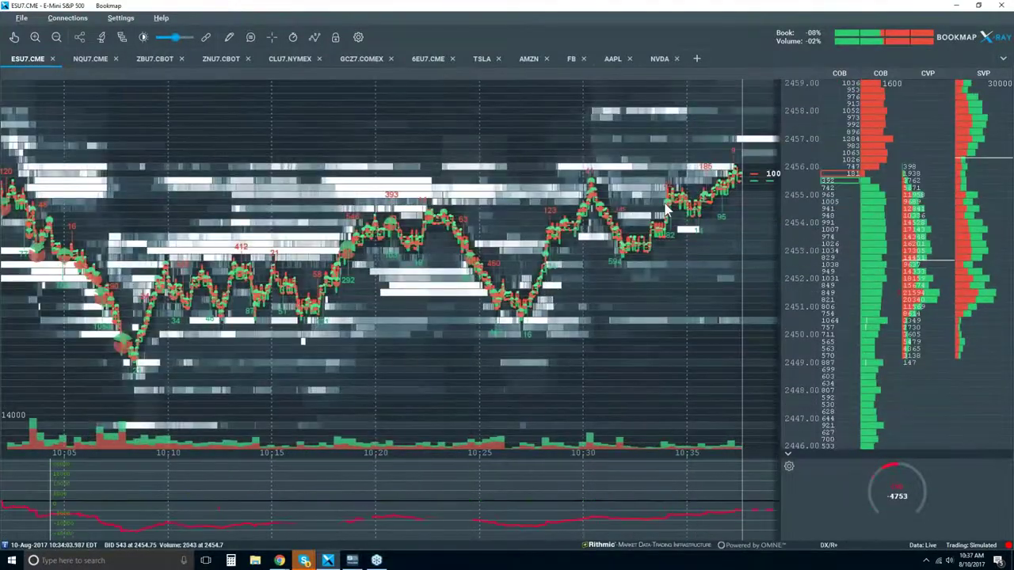
pyautogui.moveTo(788, 460); pyautogui.dragTo(788, 541)
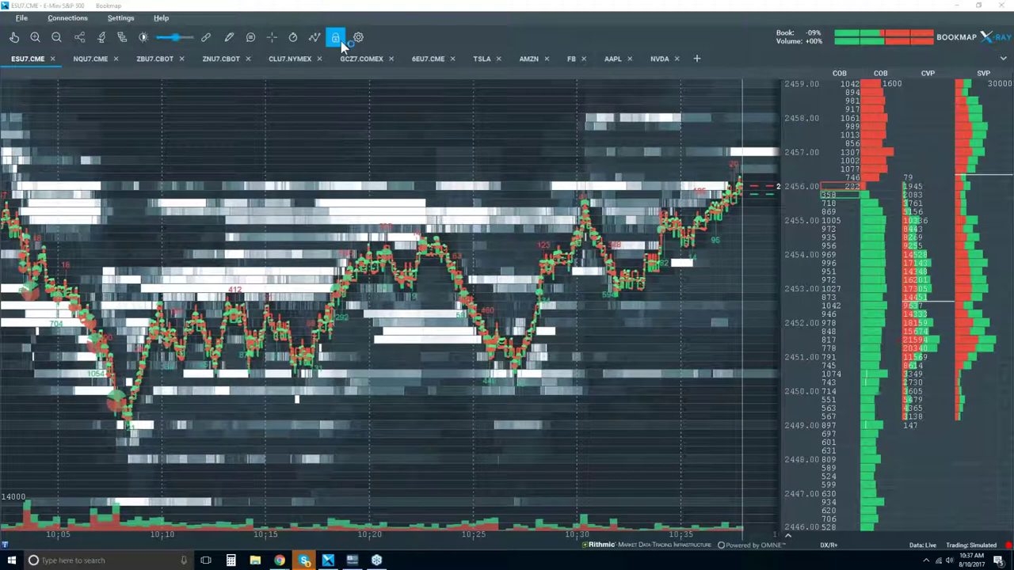
# Step: Show candlestick bars on the ESU7.CME chart and turn off Volume Dots, Best Bid/Ask, Indicators, Heatmap and Extended
pyautogui.click(318, 37)
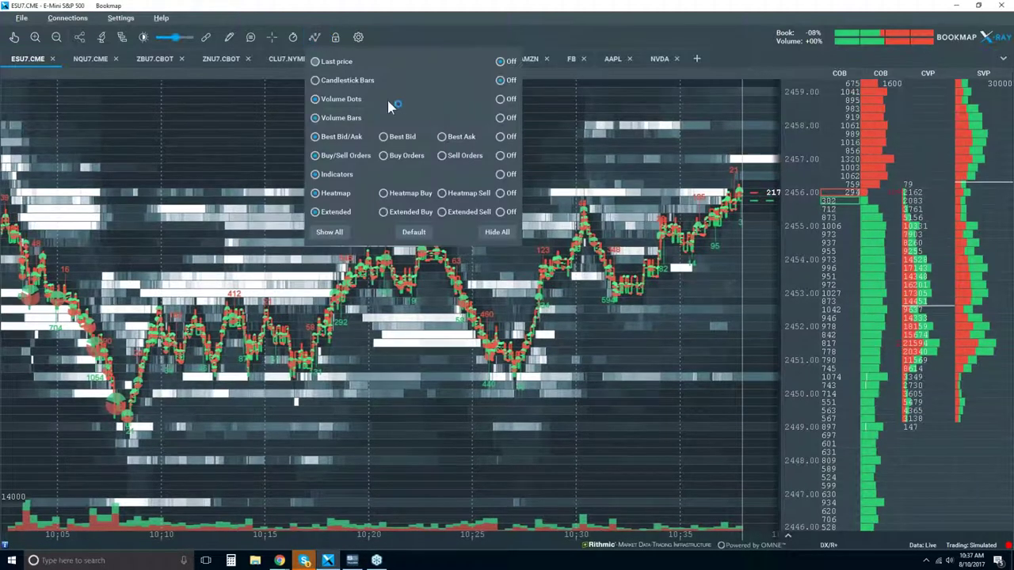
pyautogui.click(355, 80)
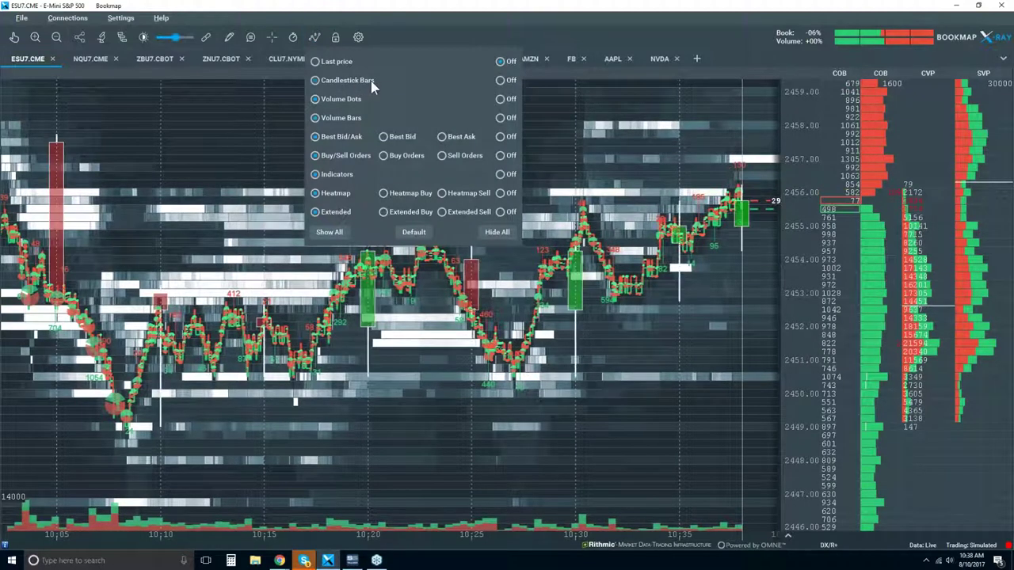
pyautogui.click(500, 99)
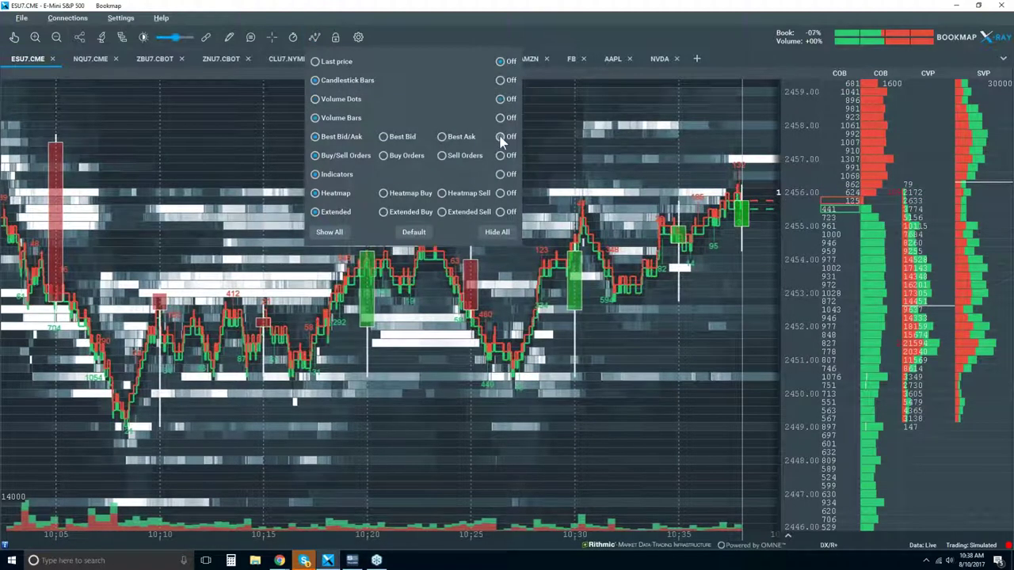
pyautogui.click(501, 136)
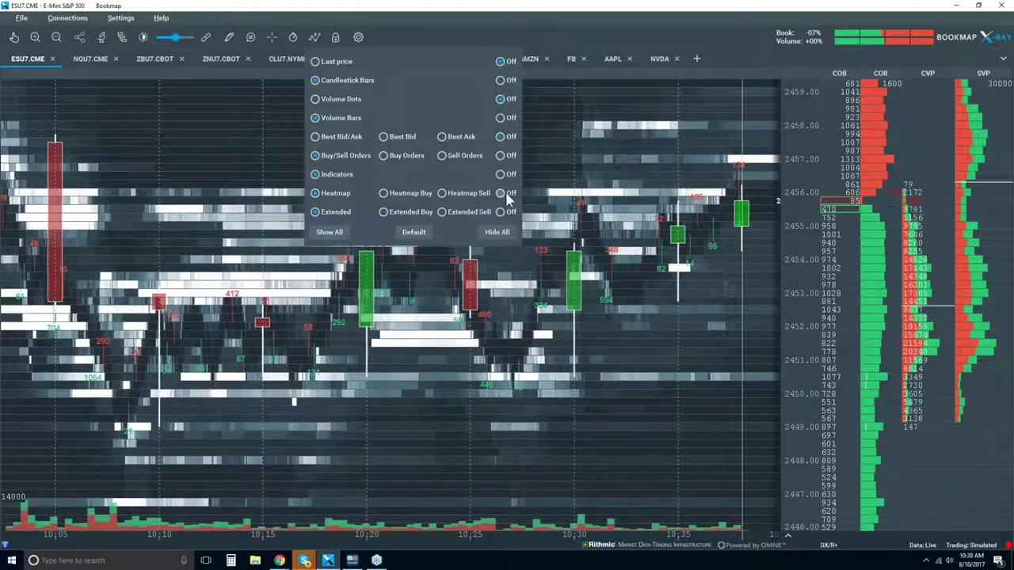
pyautogui.click(501, 174)
pyautogui.click(500, 192)
pyautogui.click(500, 211)
pyautogui.click(598, 170)
pyautogui.scroll(-3, 598, 172)
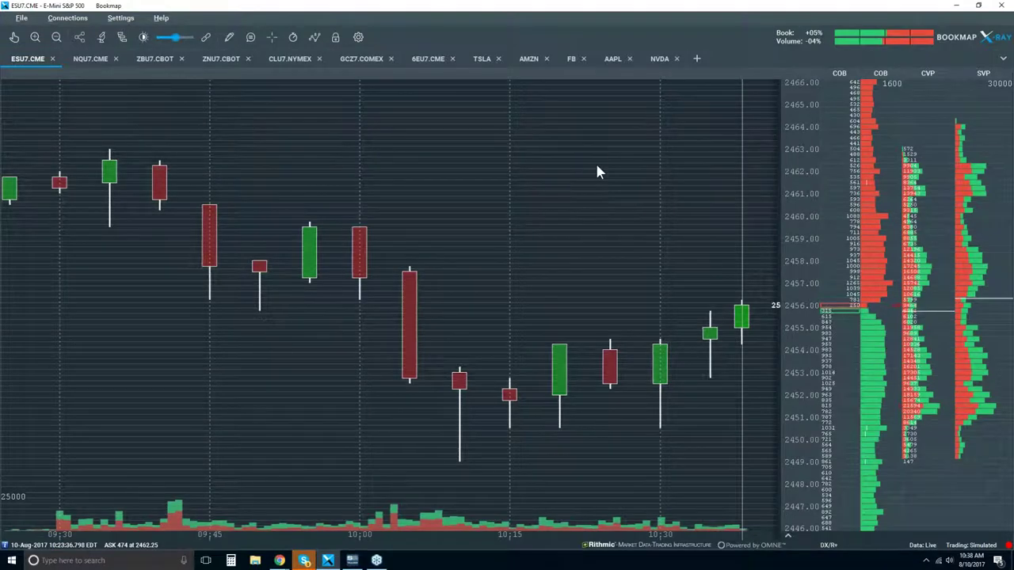
pyautogui.scroll(-2, 598, 171)
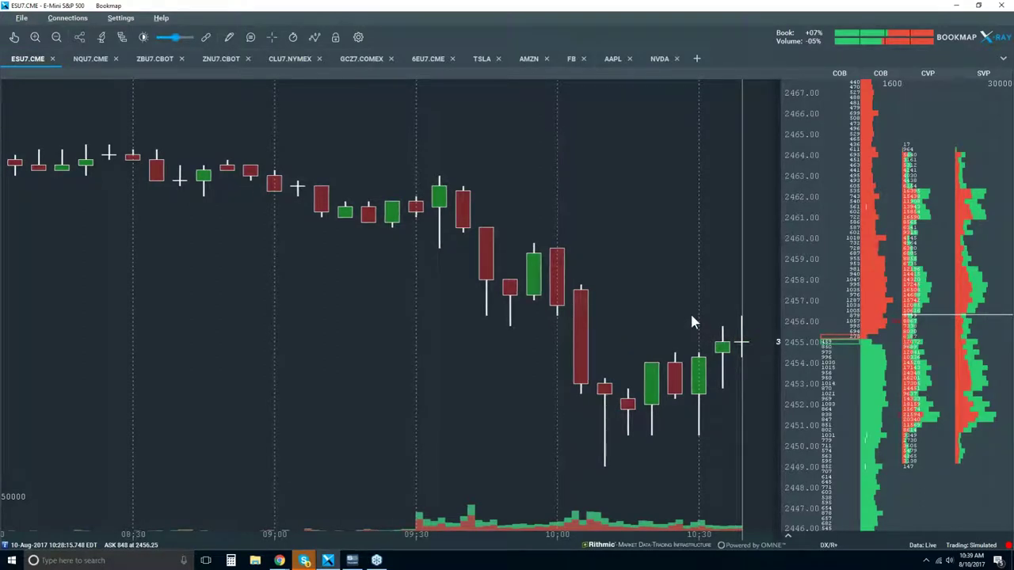
# Step: Turn the combined Best Bid/Ask lines back on over the candlesticks of the ESU7.CME chart
pyautogui.click(315, 40)
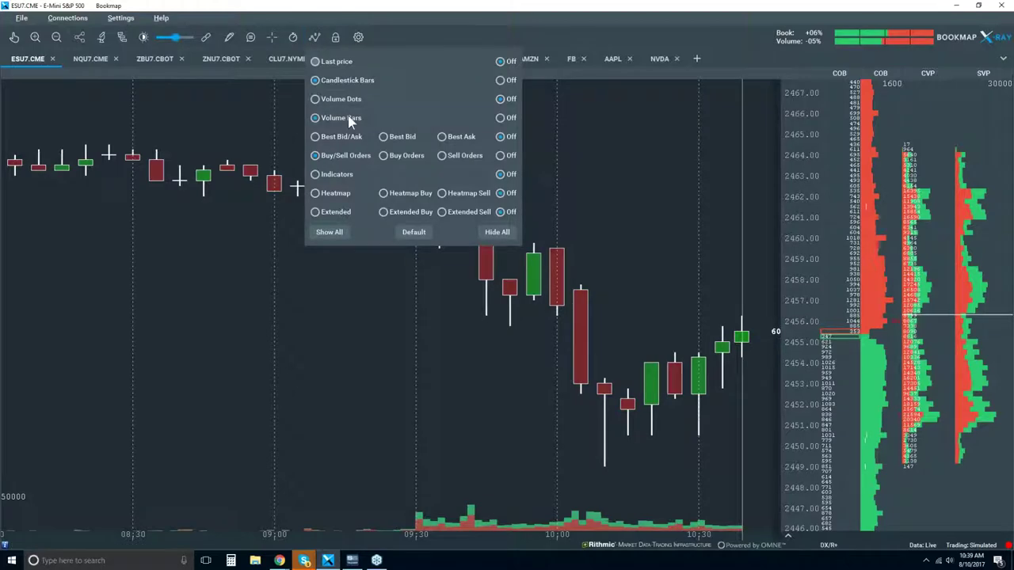
pyautogui.click(335, 137)
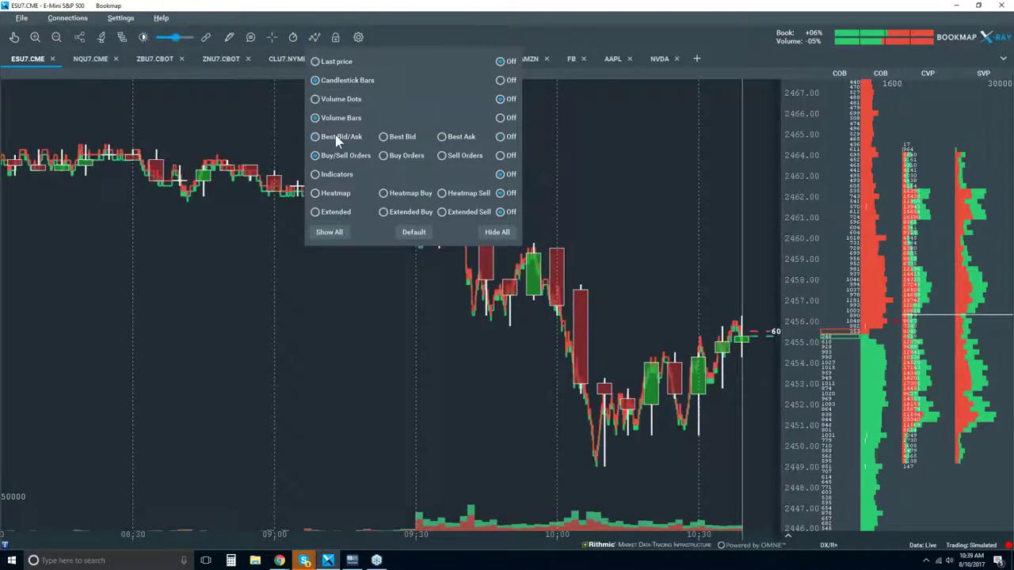
pyautogui.click(609, 230)
pyautogui.scroll(2, 586, 295)
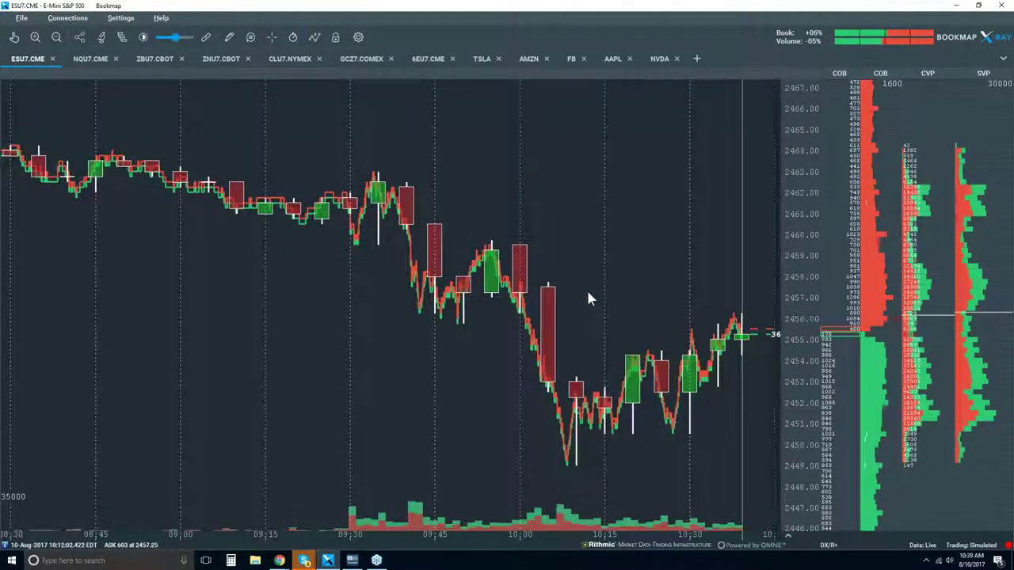
pyautogui.scroll(3, 587, 294)
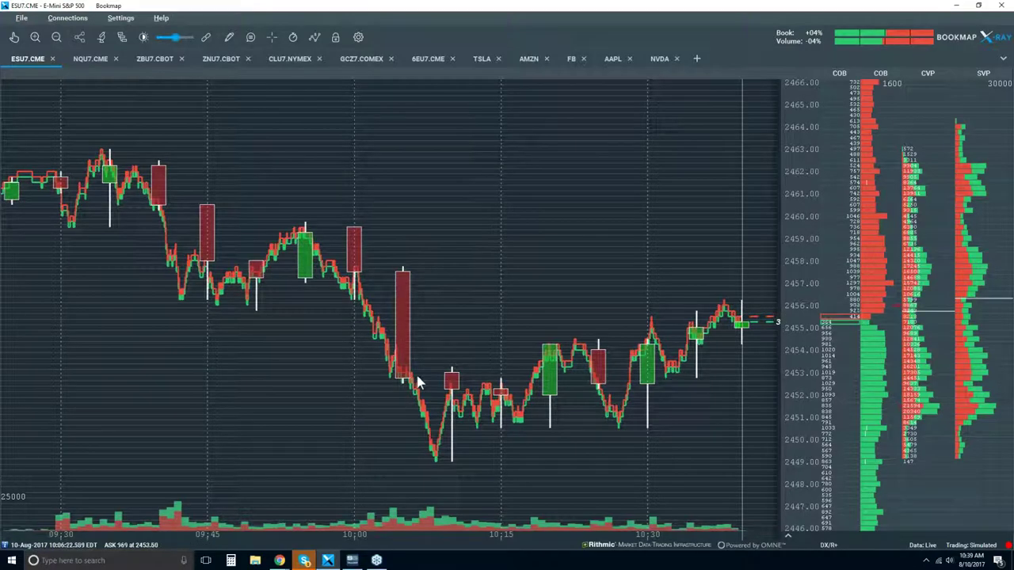
pyautogui.scroll(3, 417, 413)
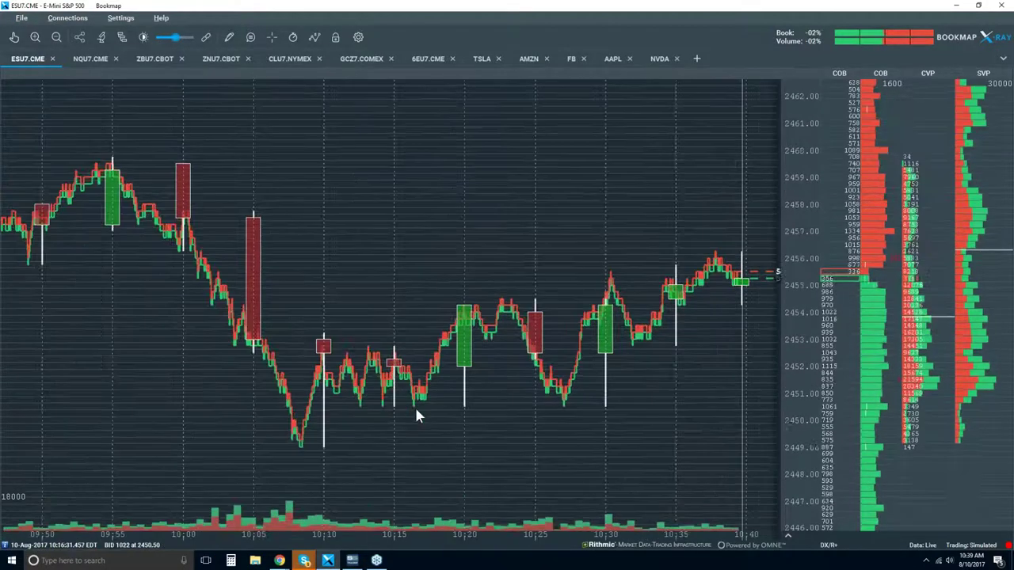
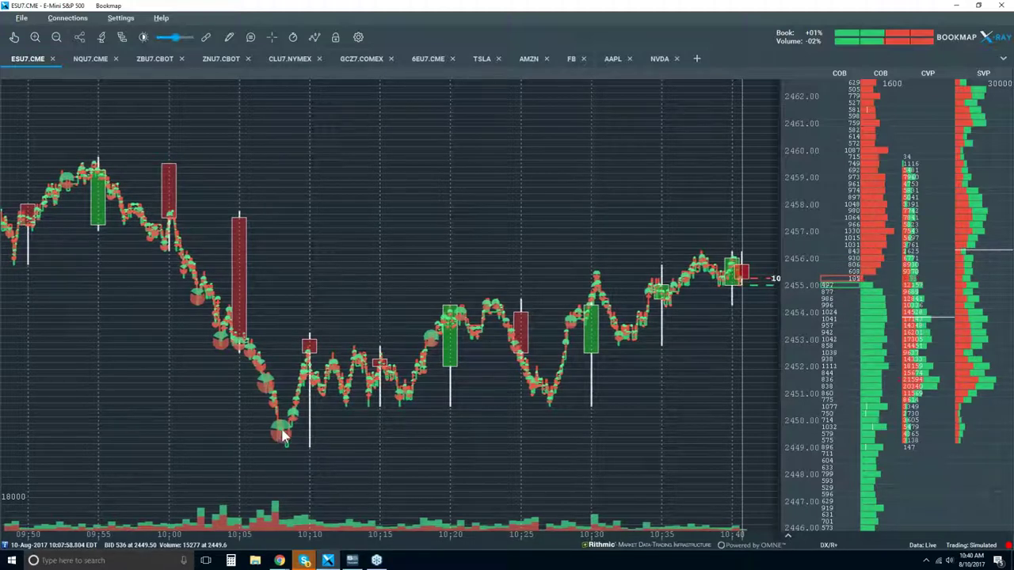
# Step: Examine the individual trades behind the large volume dot at the 10:07:45 low on the ESU7.CME chart, down to sub-millisecond scale
pyautogui.click(15, 38)
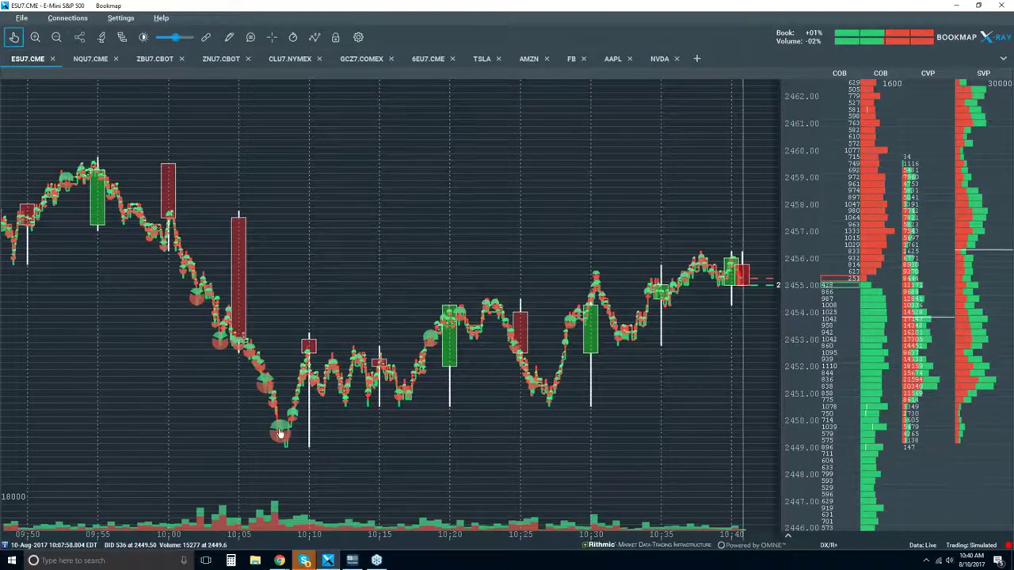
pyautogui.scroll(2, 279, 434)
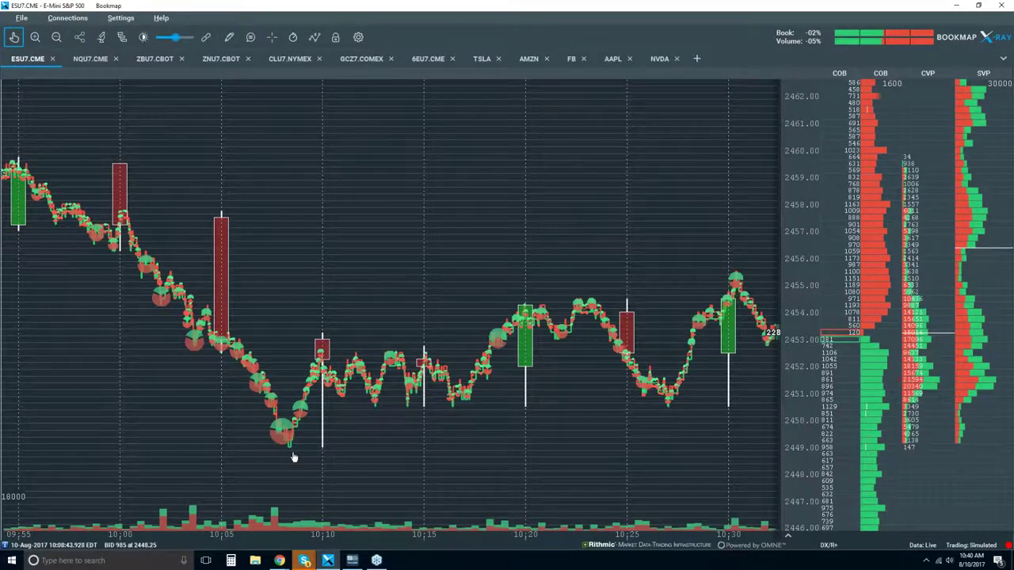
pyautogui.scroll(2, 286, 430)
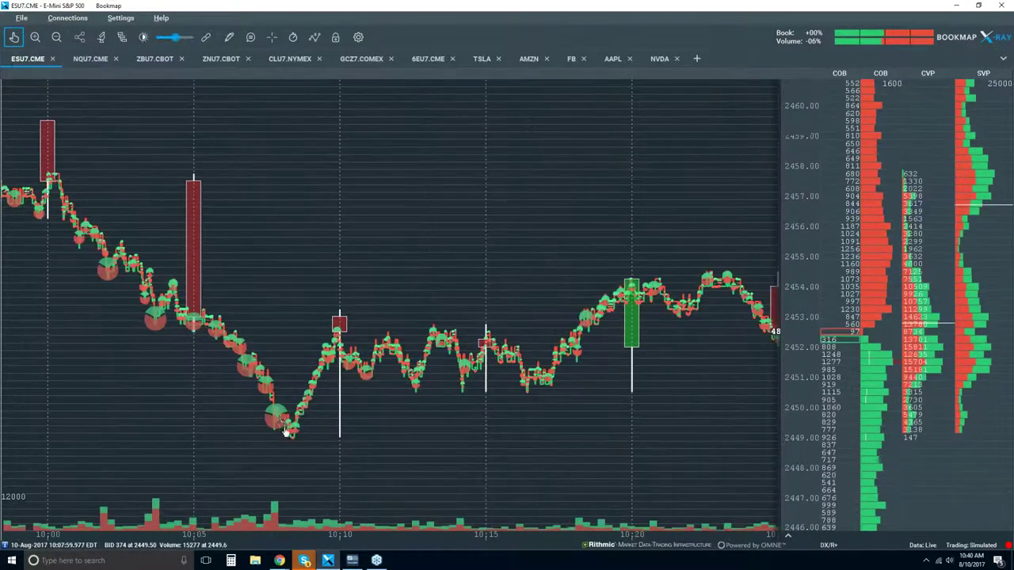
pyautogui.scroll(2, 279, 408)
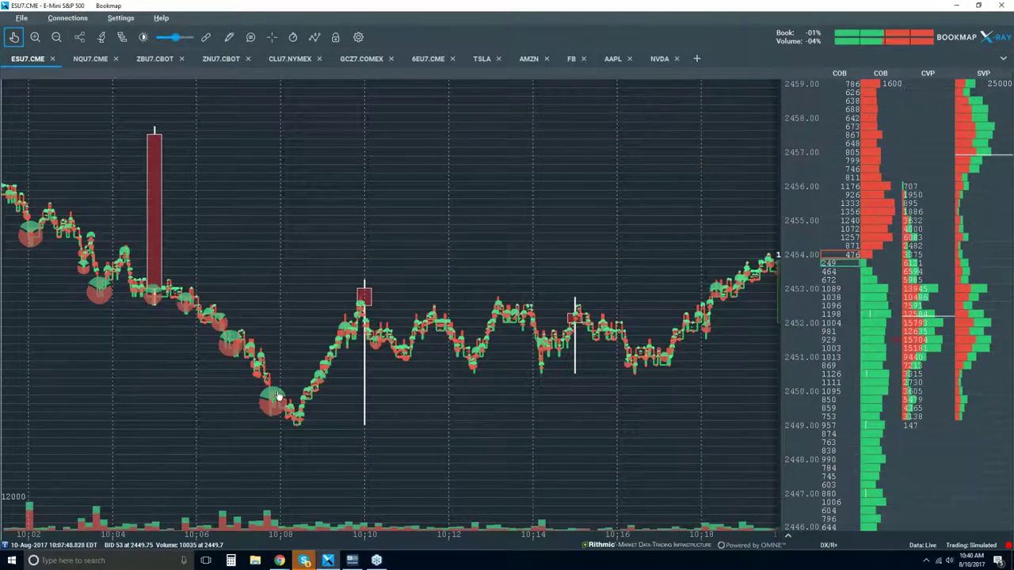
pyautogui.scroll(2, 277, 396)
pyautogui.scroll(10, 286, 380)
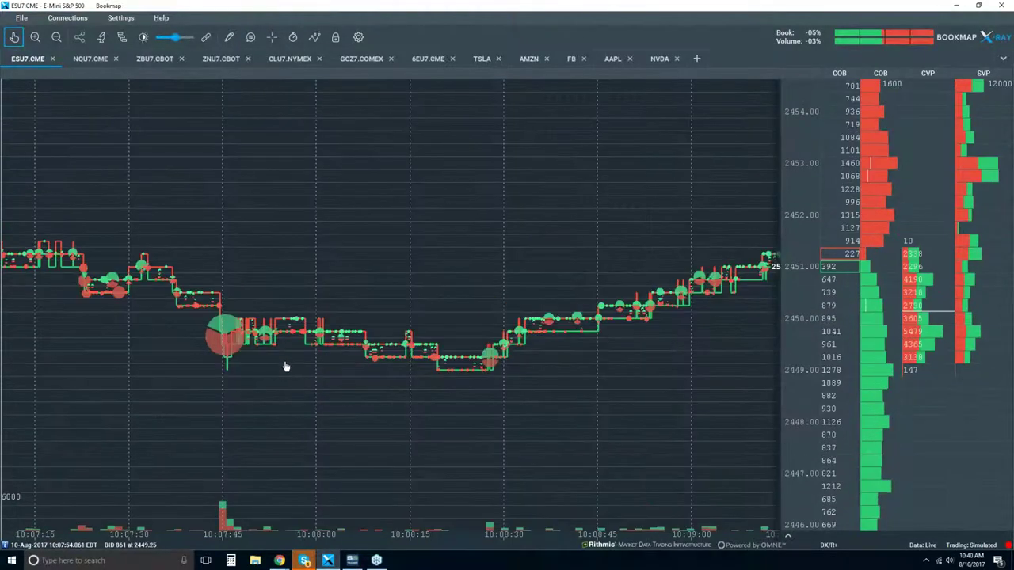
pyautogui.scroll(8, 227, 345)
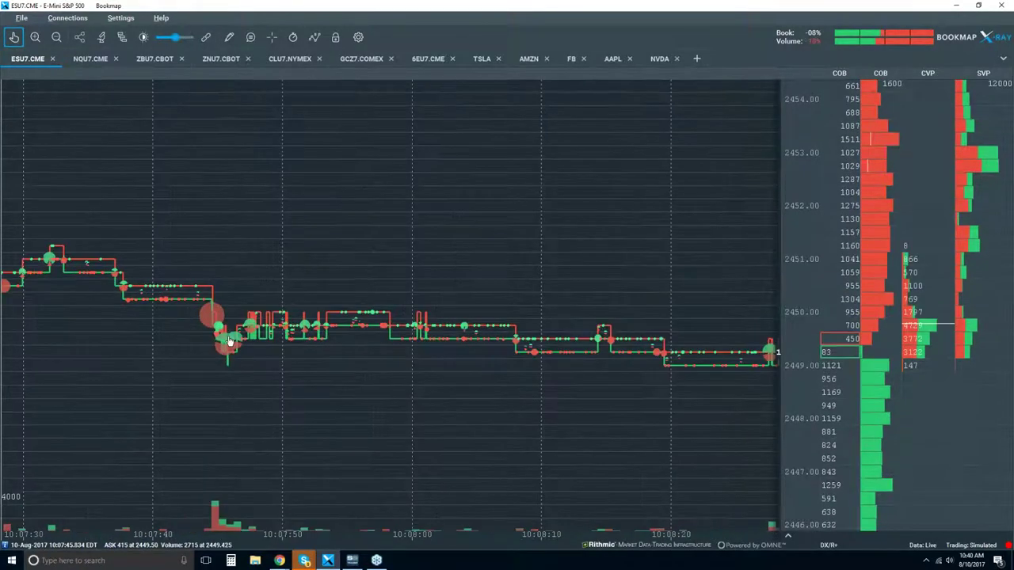
pyautogui.scroll(4, 227, 340)
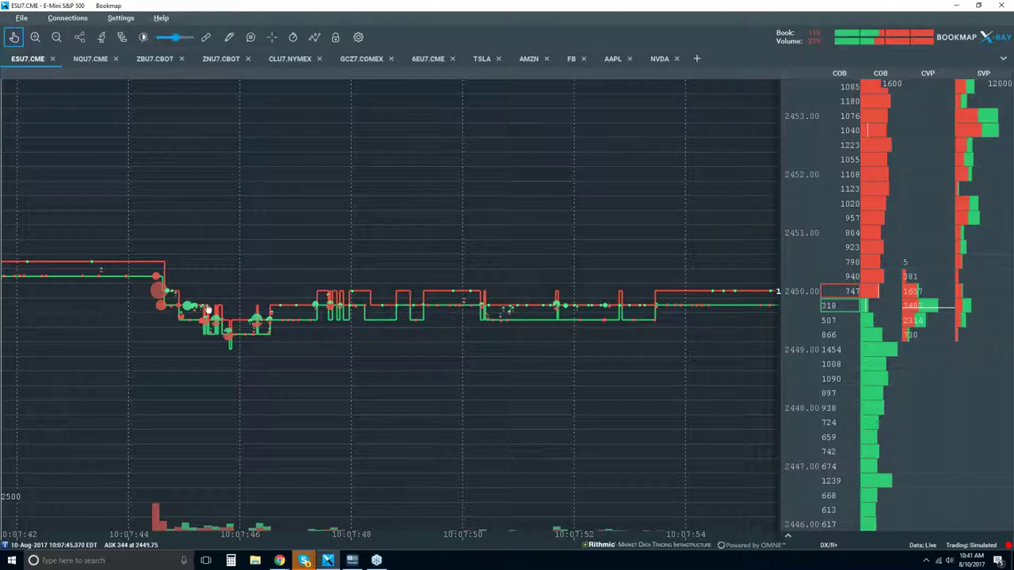
pyautogui.scroll(4, 211, 315)
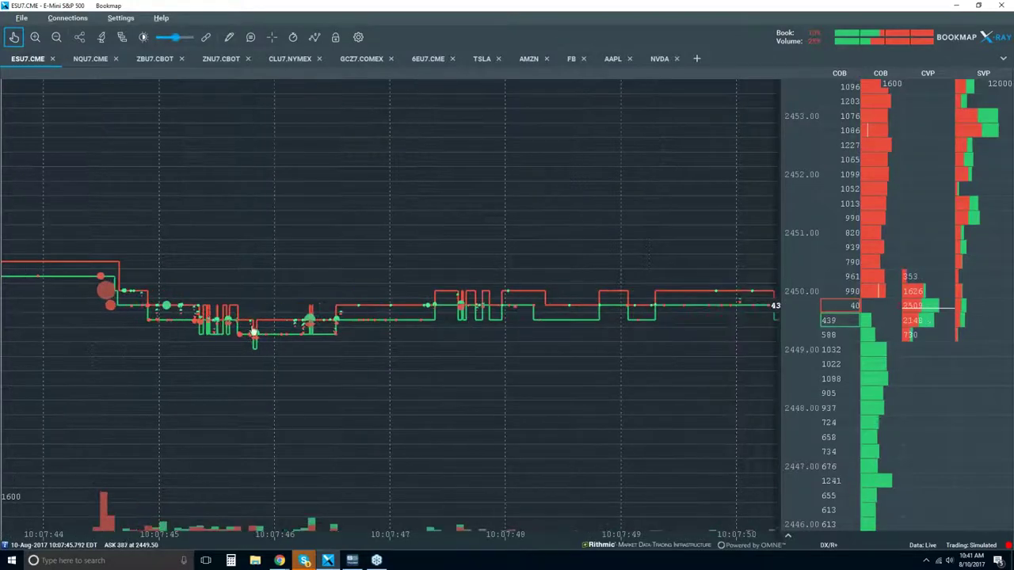
pyautogui.scroll(8, 253, 336)
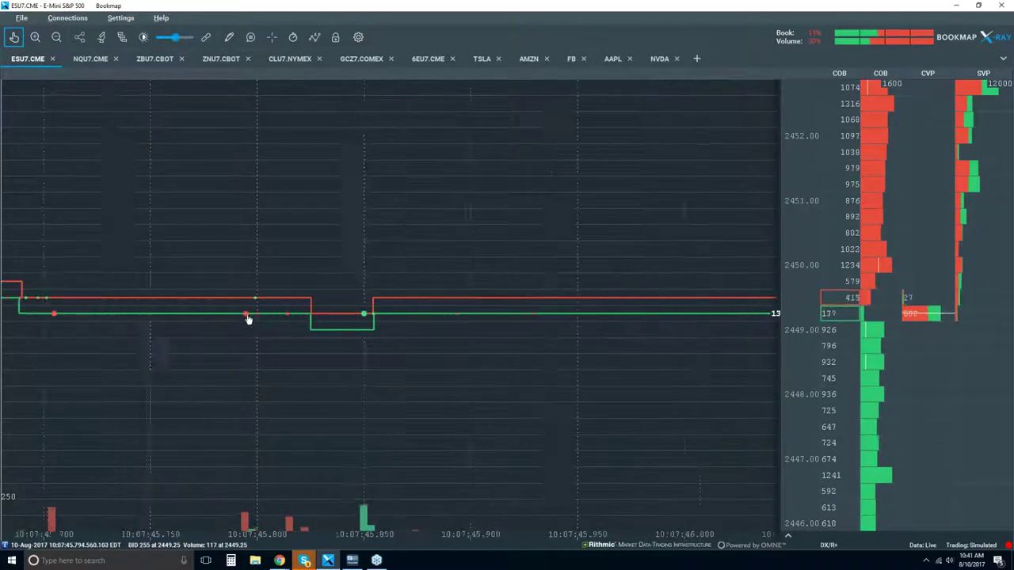
pyautogui.scroll(10, 252, 317)
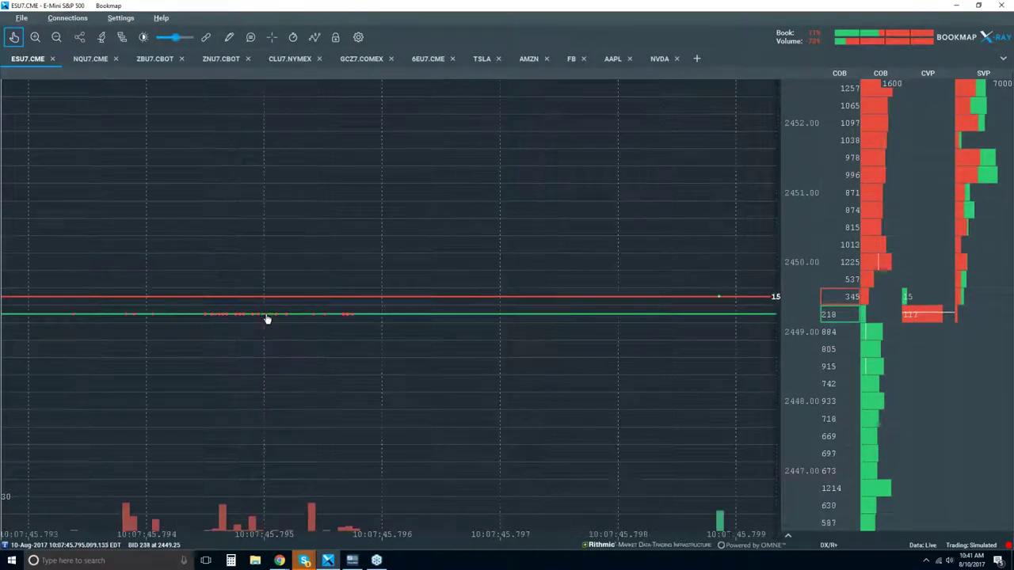
pyautogui.scroll(3, 253, 320)
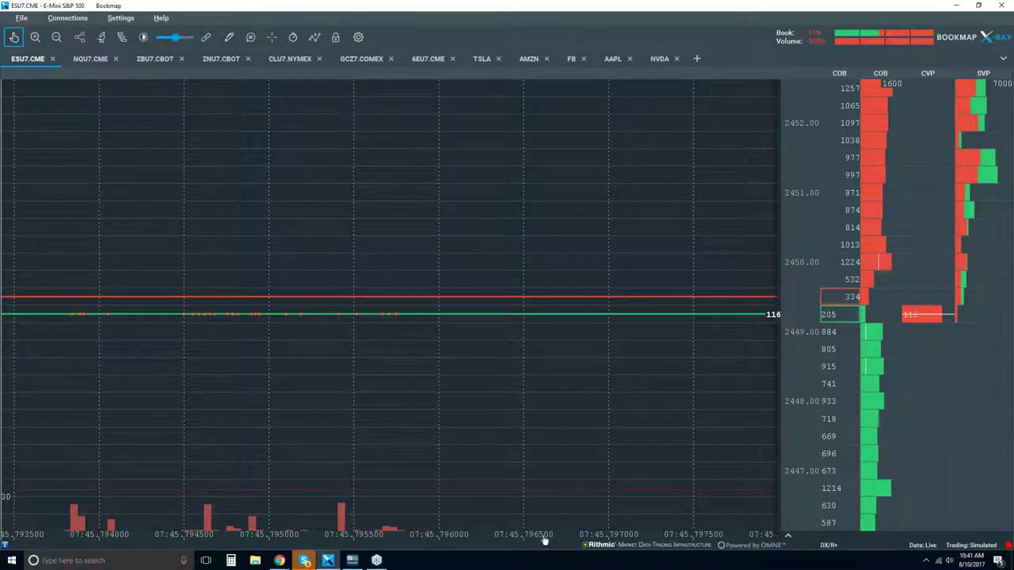
pyautogui.scroll(2, 332, 361)
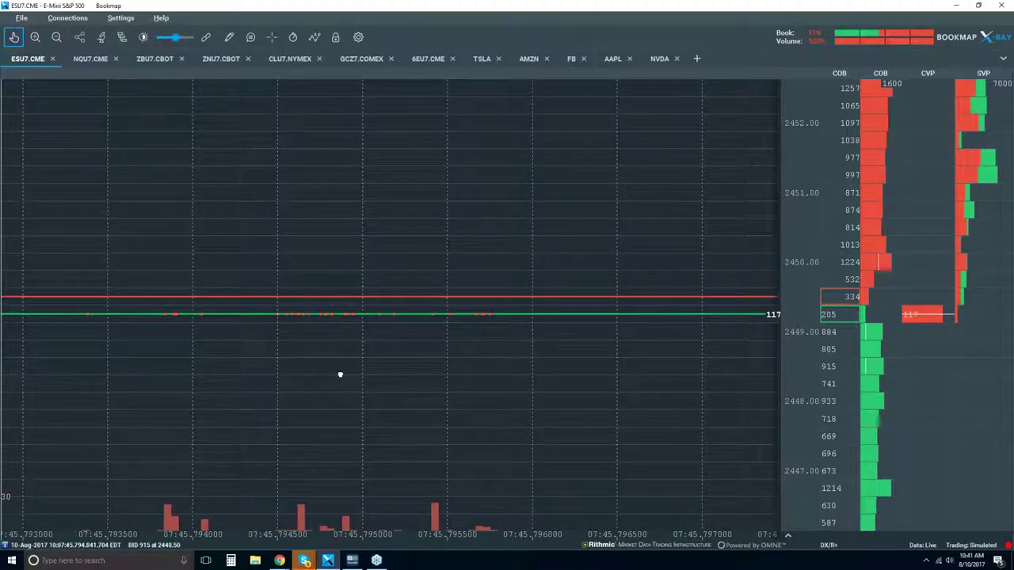
pyautogui.scroll(2, 301, 329)
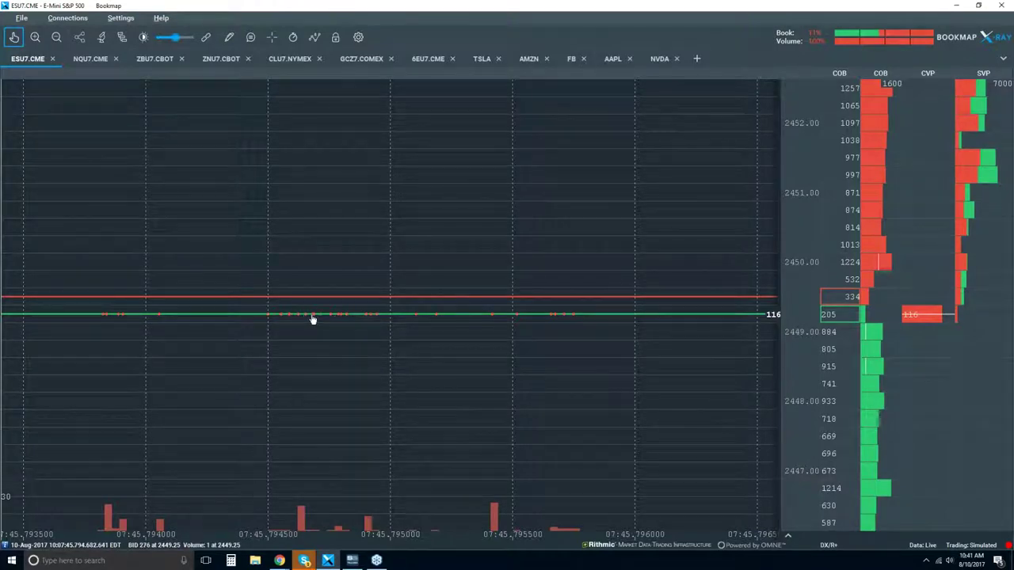
# Step: Compare the same trade cluster at progressively wider time scales, from milliseconds back out to the five-minute candlesticks
pyautogui.scroll(-2, 356, 291)
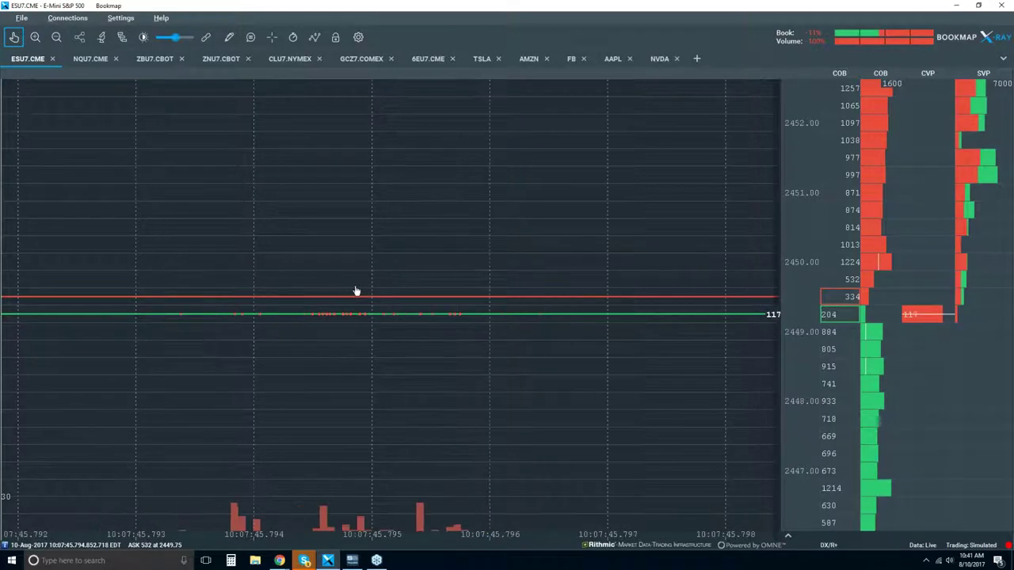
pyautogui.scroll(-1, 356, 291)
pyautogui.scroll(-3, 355, 291)
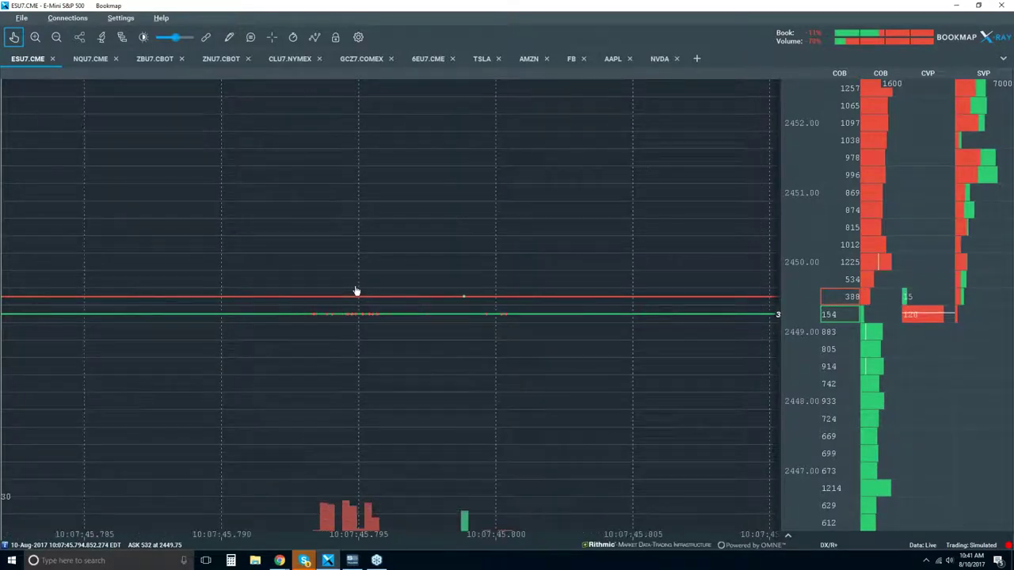
pyautogui.scroll(-2, 356, 291)
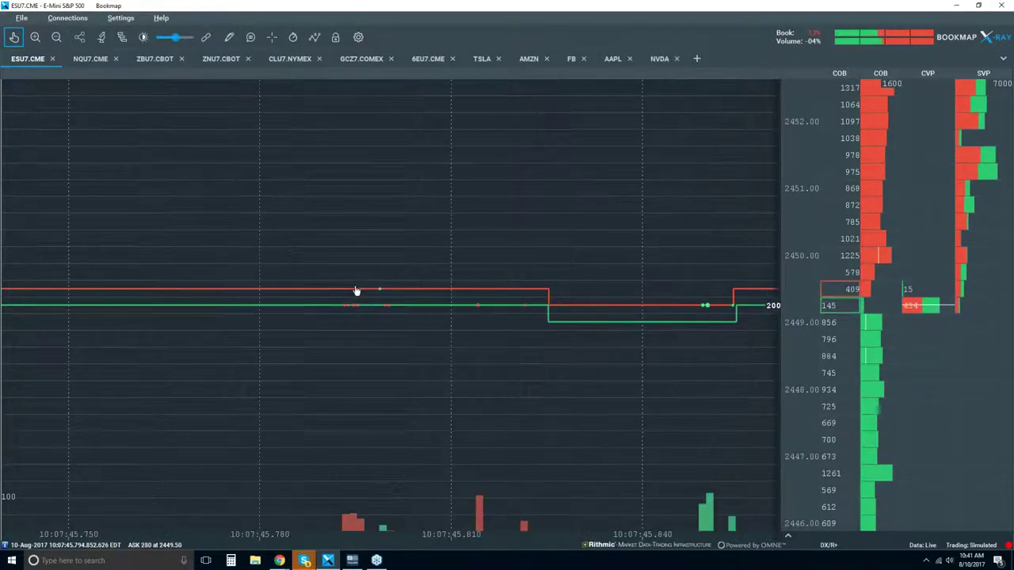
pyautogui.scroll(-1, 355, 291)
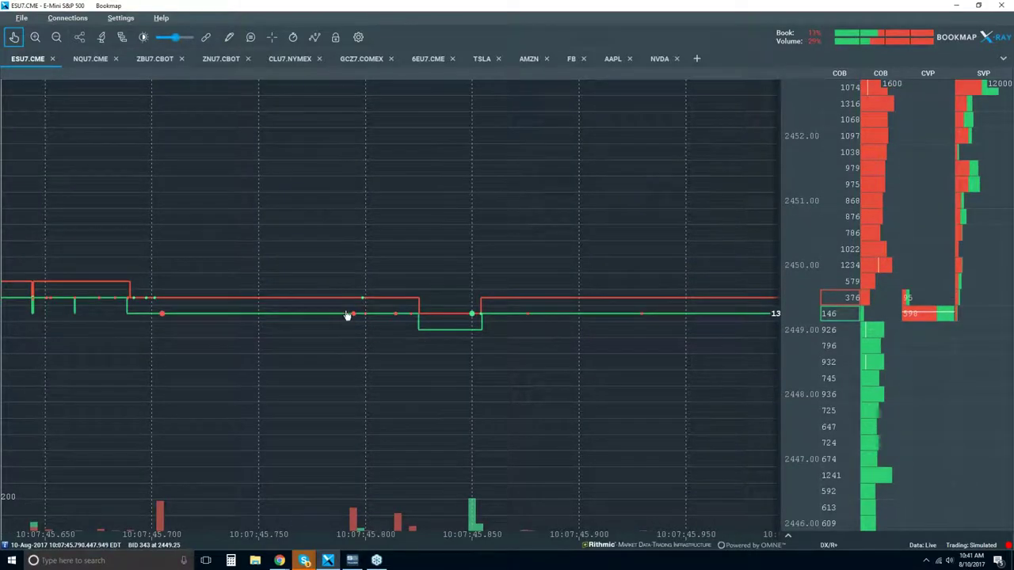
pyautogui.scroll(5, 346, 317)
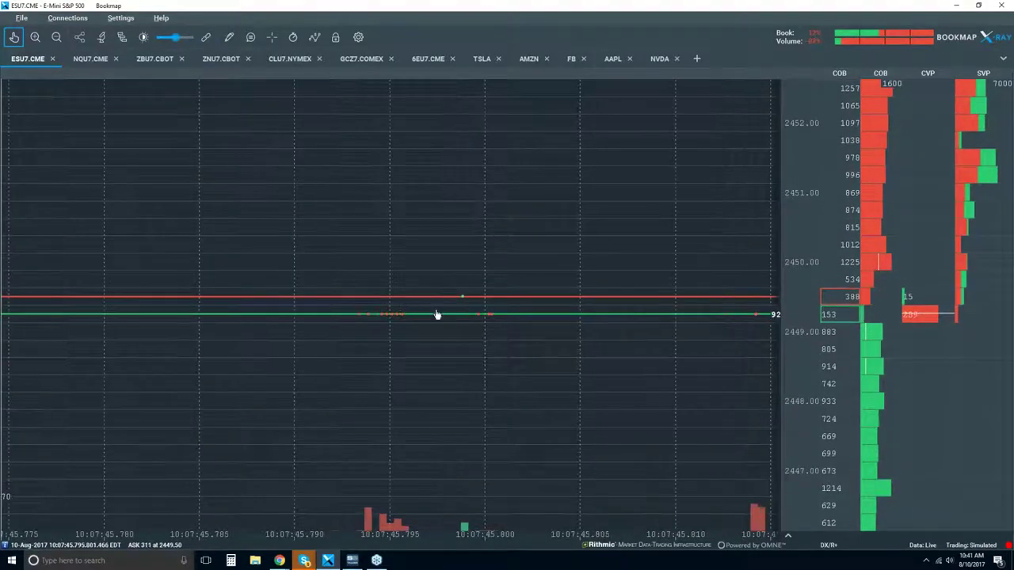
pyautogui.scroll(-1, 396, 322)
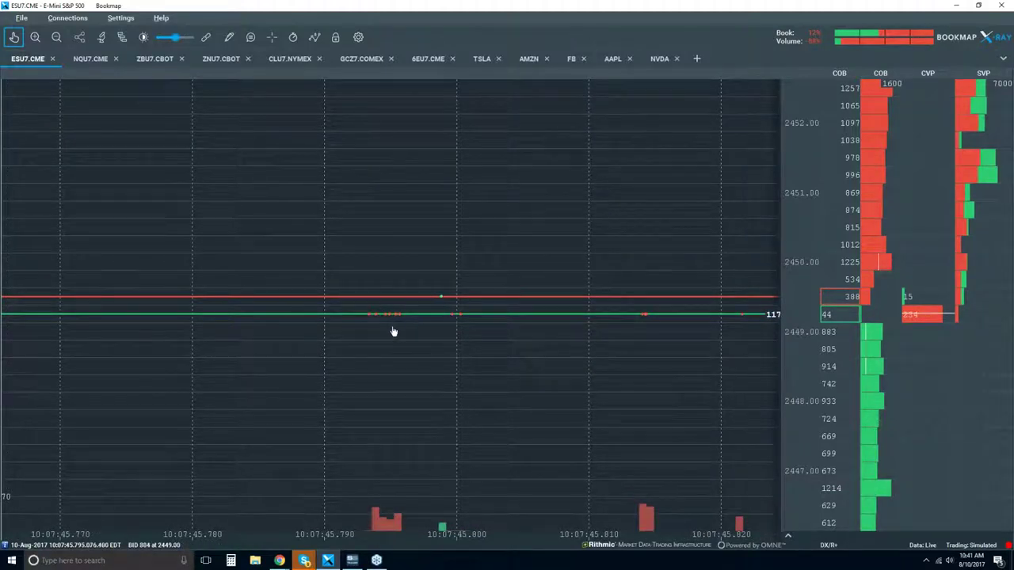
pyautogui.scroll(-2, 400, 322)
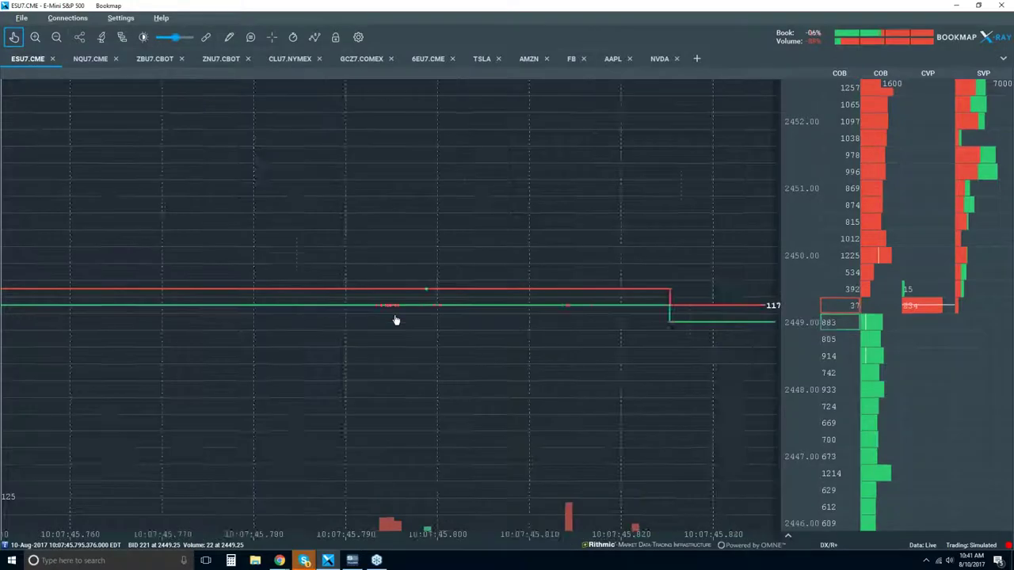
pyautogui.scroll(-1, 396, 320)
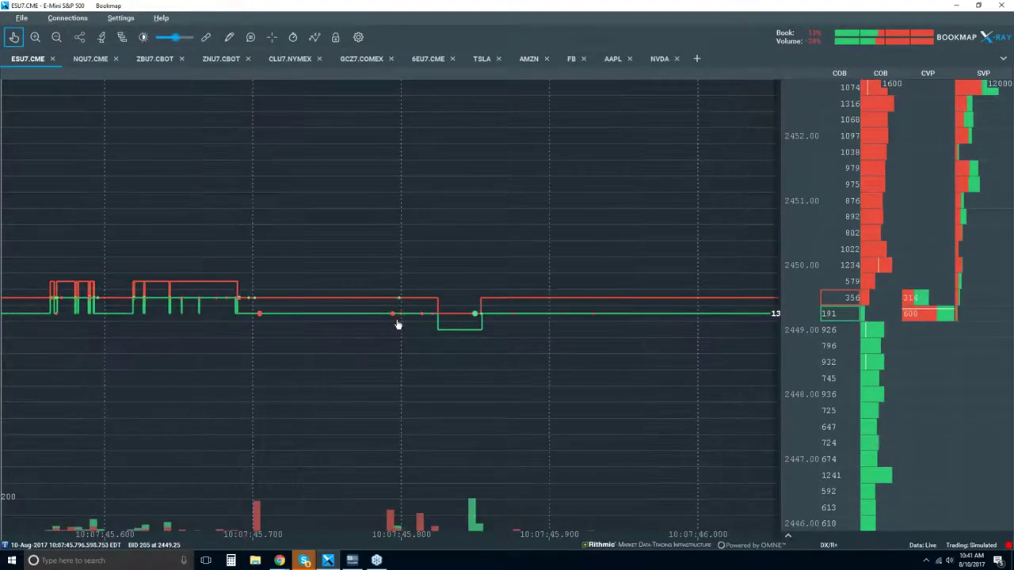
pyautogui.scroll(-2, 395, 320)
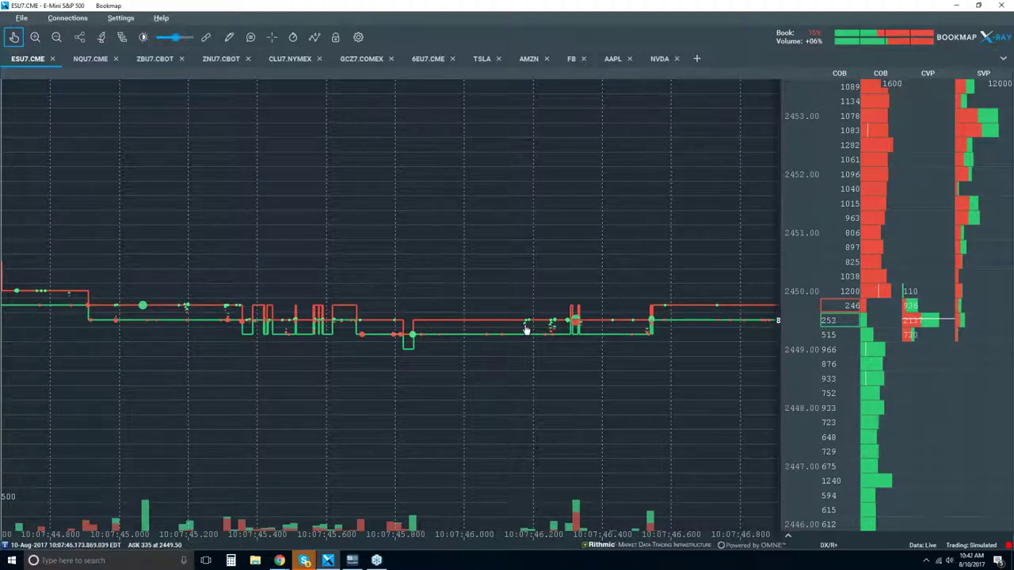
pyautogui.scroll(-5, 529, 322)
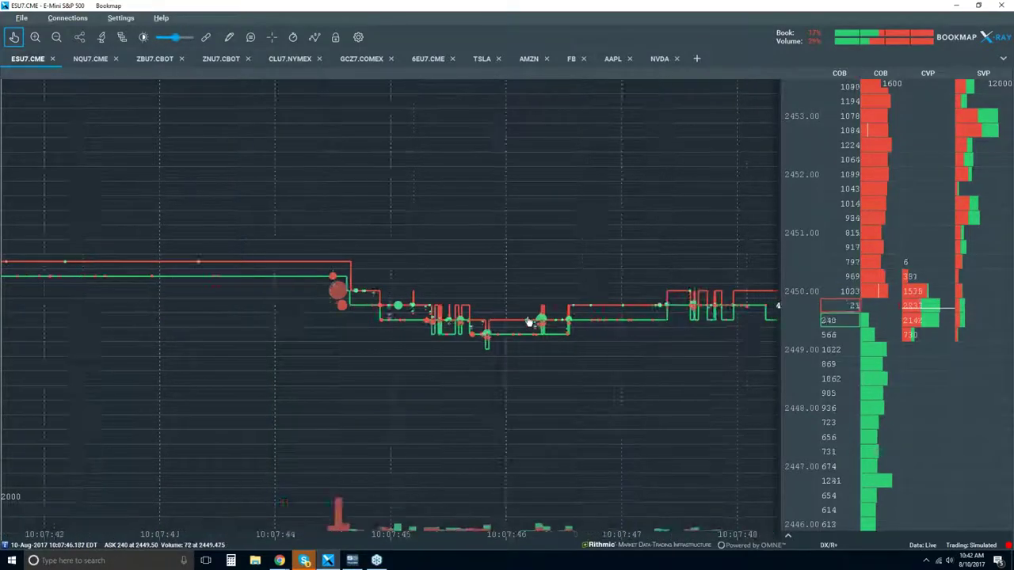
pyautogui.scroll(-2, 529, 322)
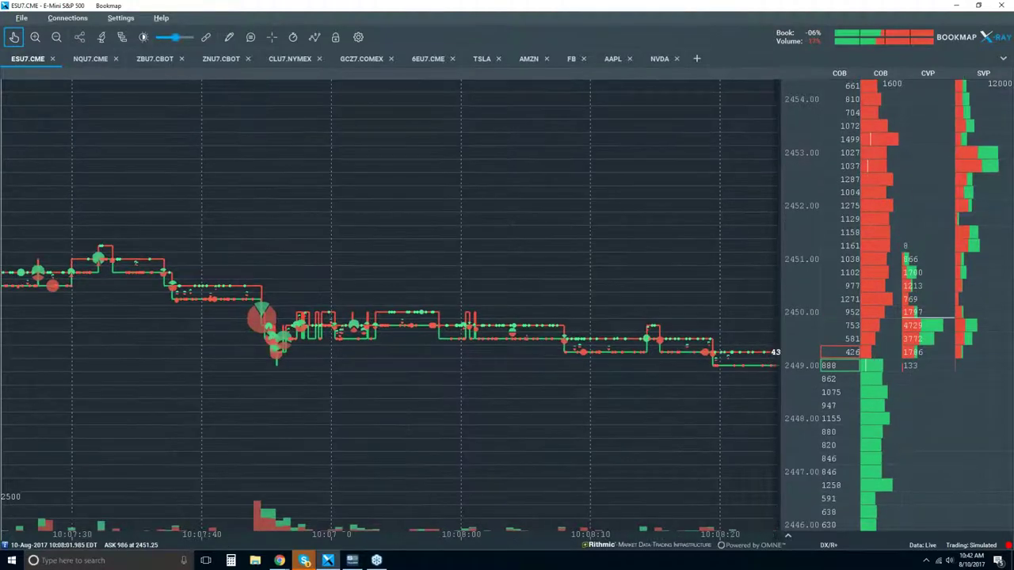
pyautogui.scroll(-5, 488, 261)
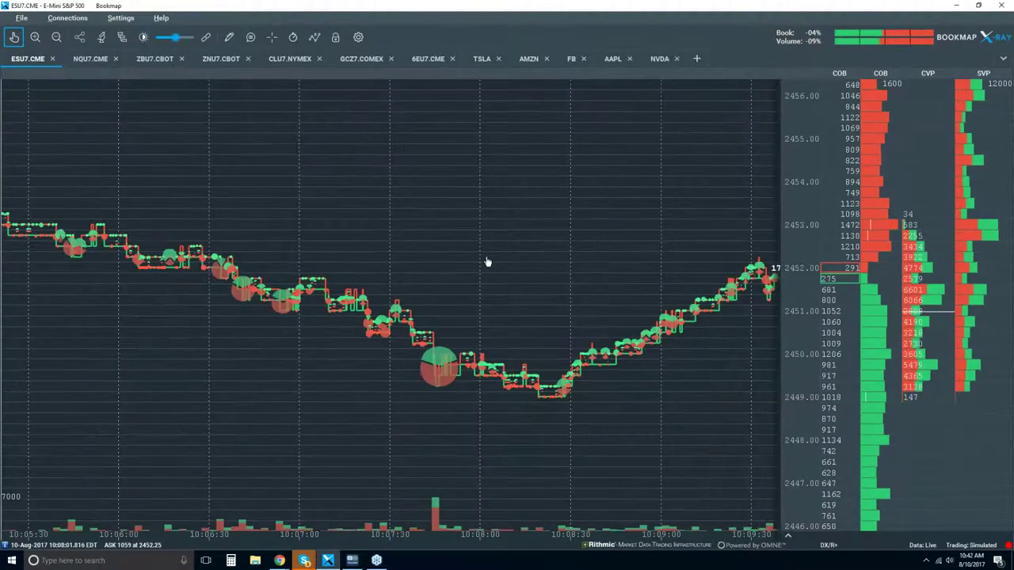
pyautogui.scroll(-2, 526, 321)
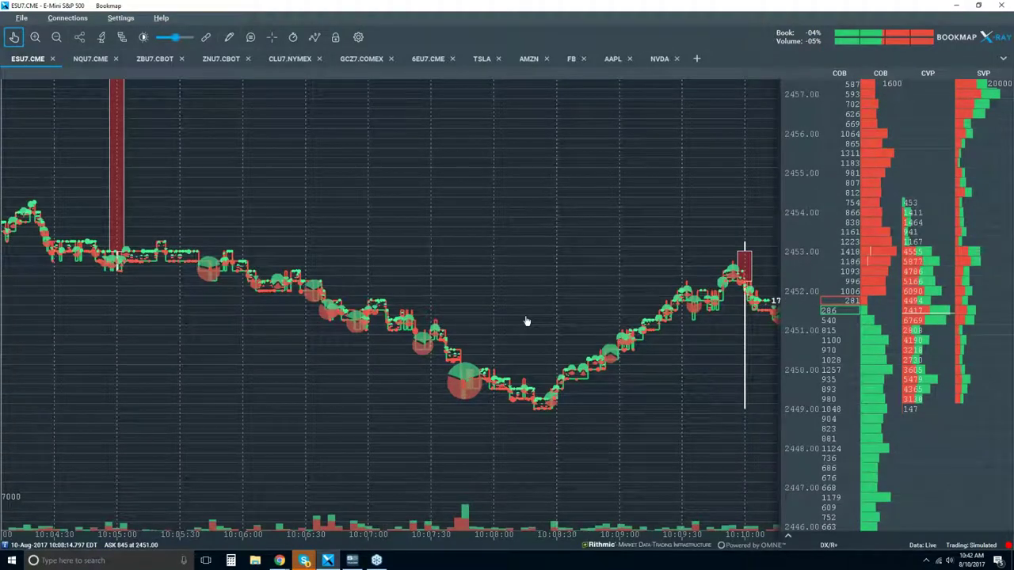
pyautogui.scroll(-2, 526, 321)
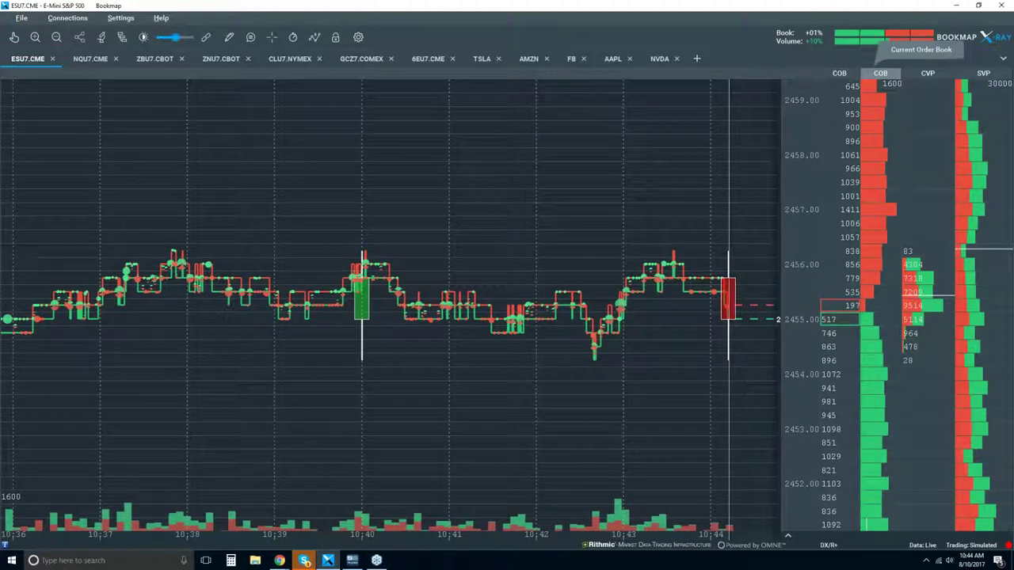
# Step: Widen the numeric Current Order Book column and turn on the combined Heatmap and Extended layers on the ESU7.CME chart
pyautogui.moveTo(864, 73); pyautogui.dragTo(841, 72)
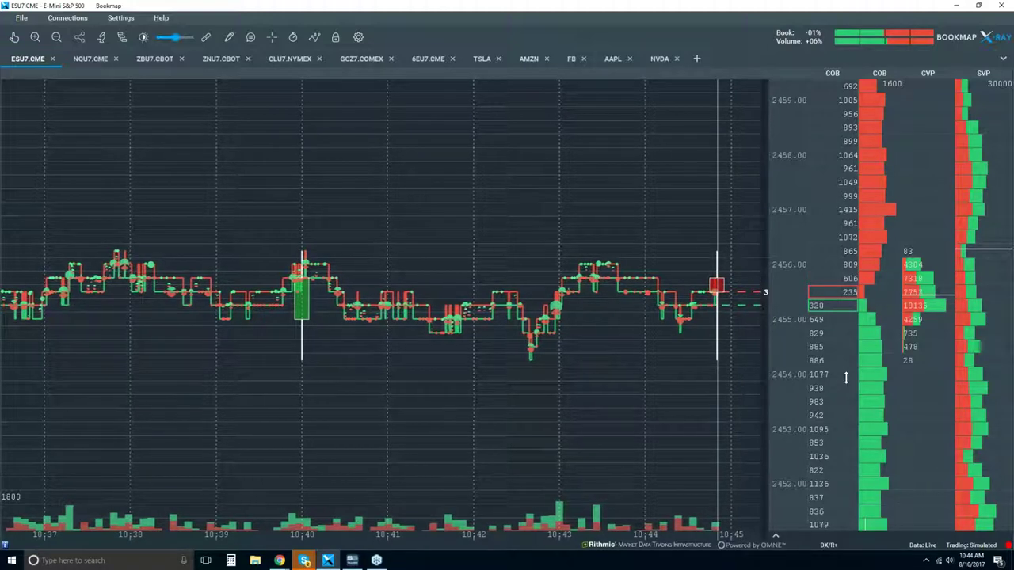
pyautogui.click(315, 37)
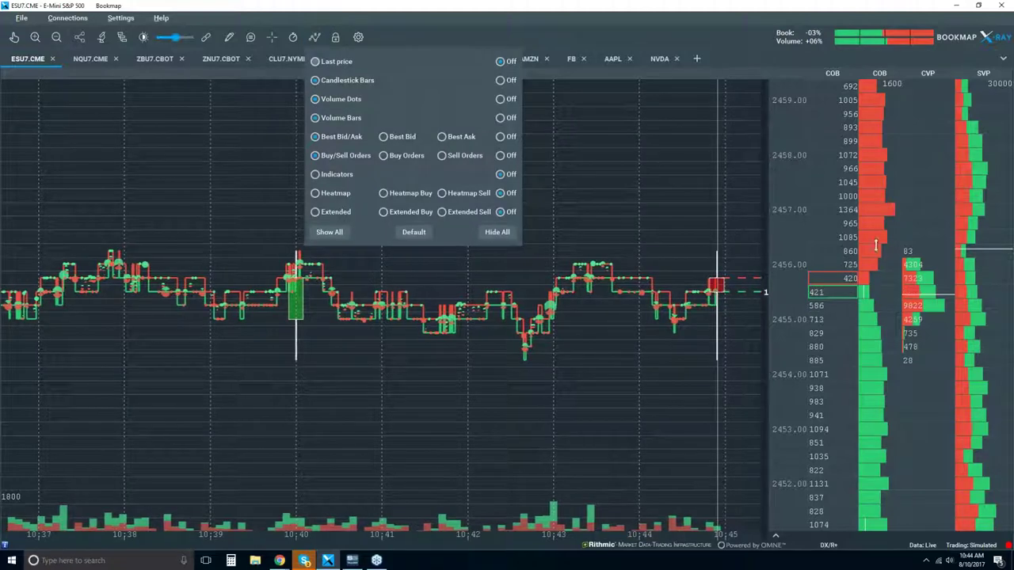
pyautogui.click(327, 214)
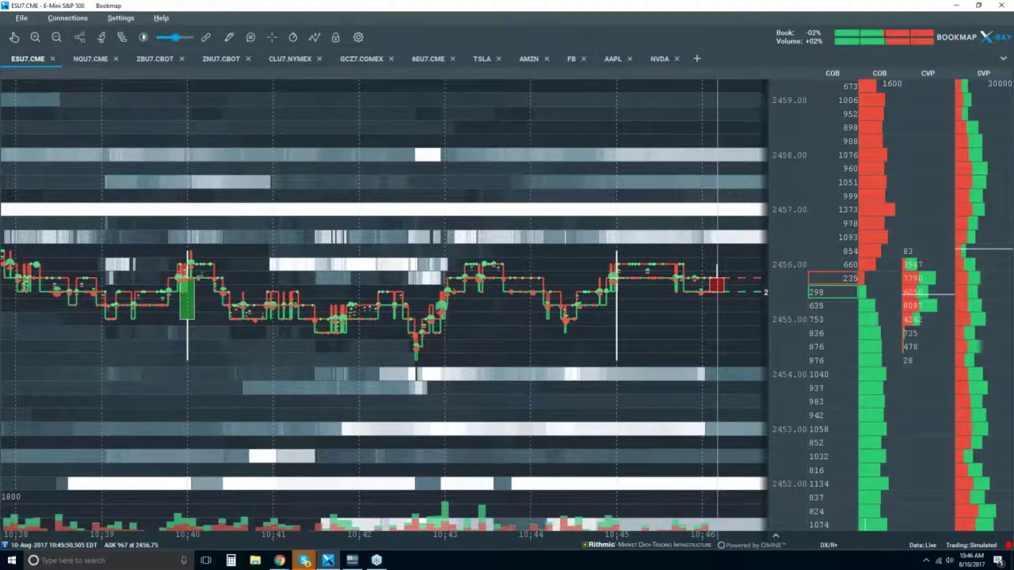
# Step: Raise the heatmap brightness to about 35 and lower the white cut-off to about 93 in the contrast configuration
pyautogui.scroll(-4, 663, 208)
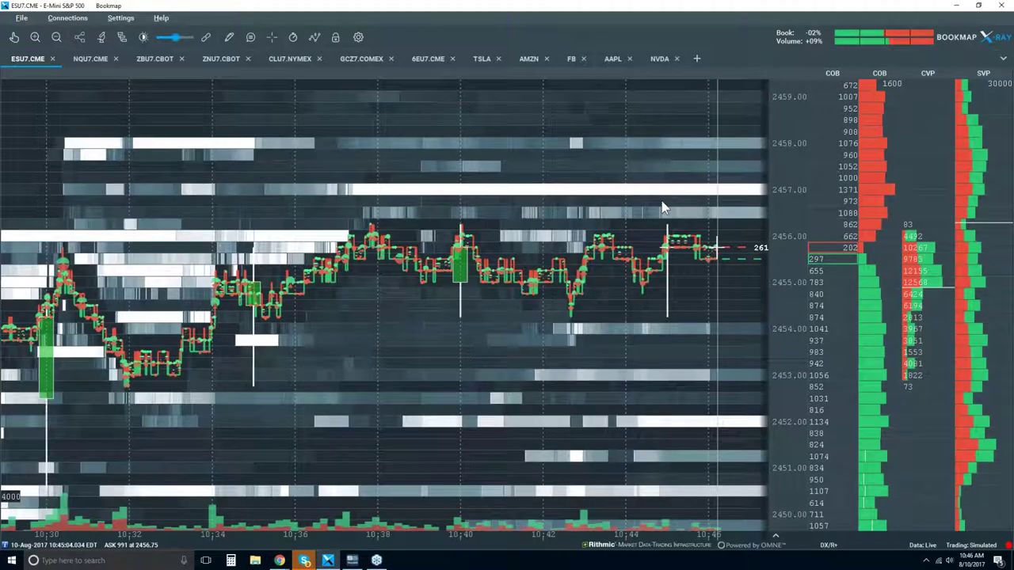
pyautogui.scroll(-3, 664, 208)
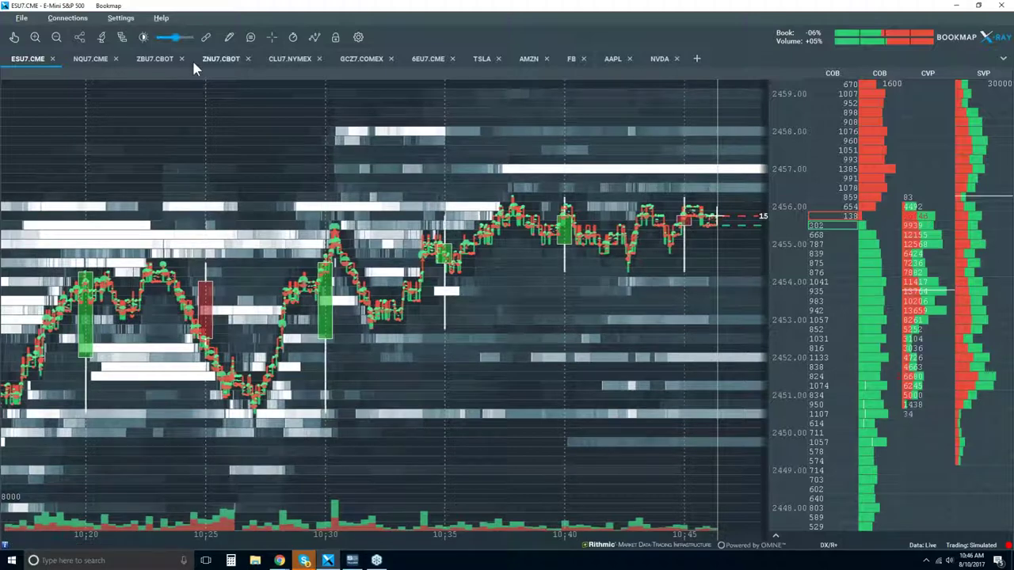
pyautogui.click(145, 40)
pyautogui.moveTo(458, 103); pyautogui.dragTo(242, 91)
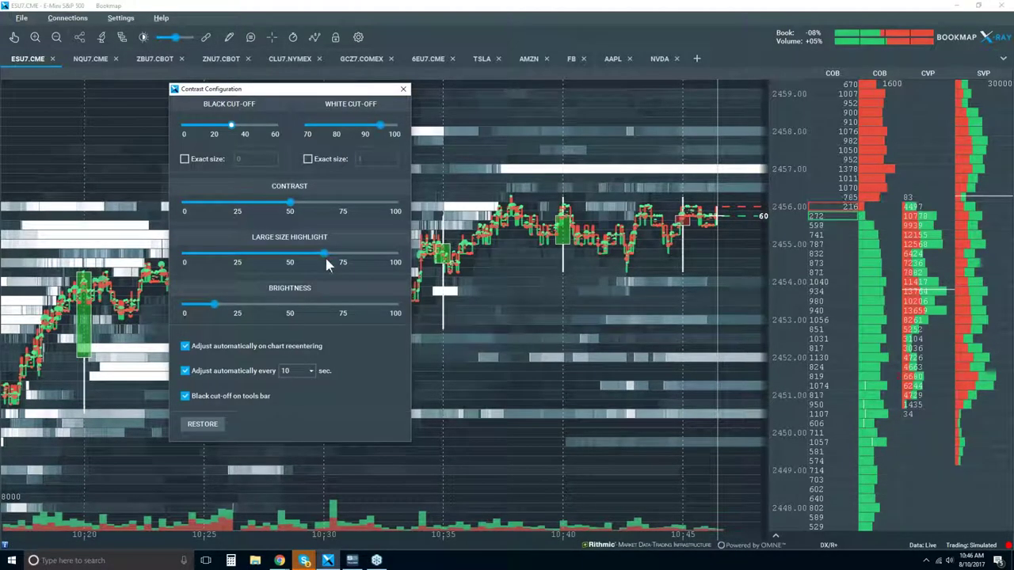
pyautogui.moveTo(216, 306); pyautogui.dragTo(259, 304)
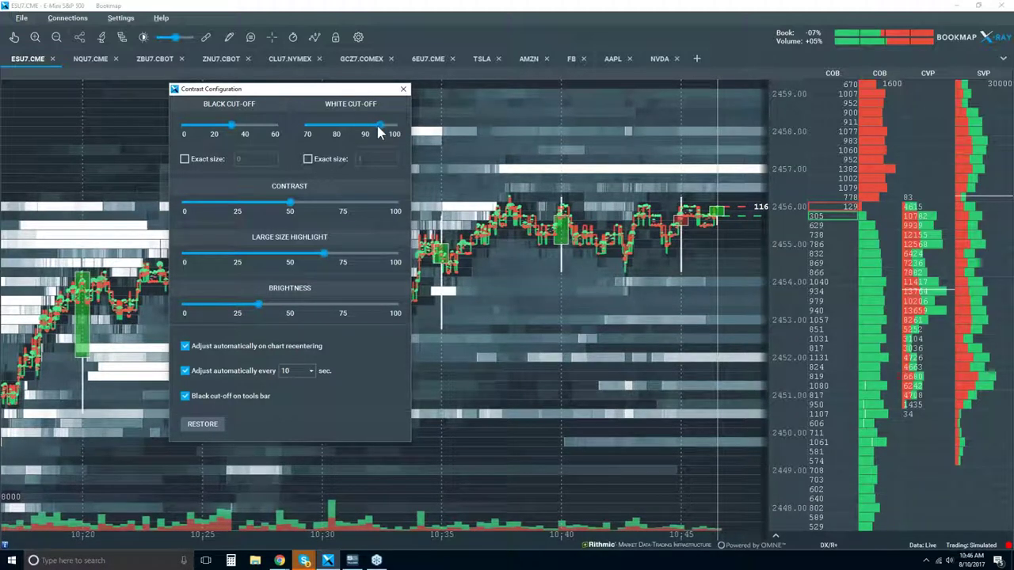
pyautogui.moveTo(379, 128); pyautogui.dragTo(374, 124)
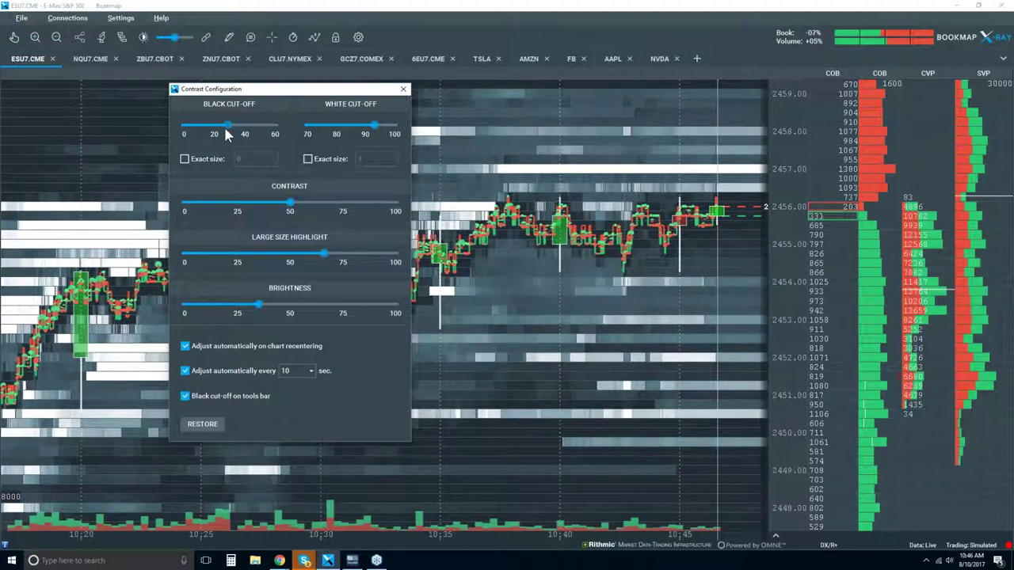
# Step: Set the heatmap's black cut-off to about 33 and its large size highlight to about 55, and close the contrast configuration
pyautogui.moveTo(223, 132); pyautogui.dragTo(232, 133)
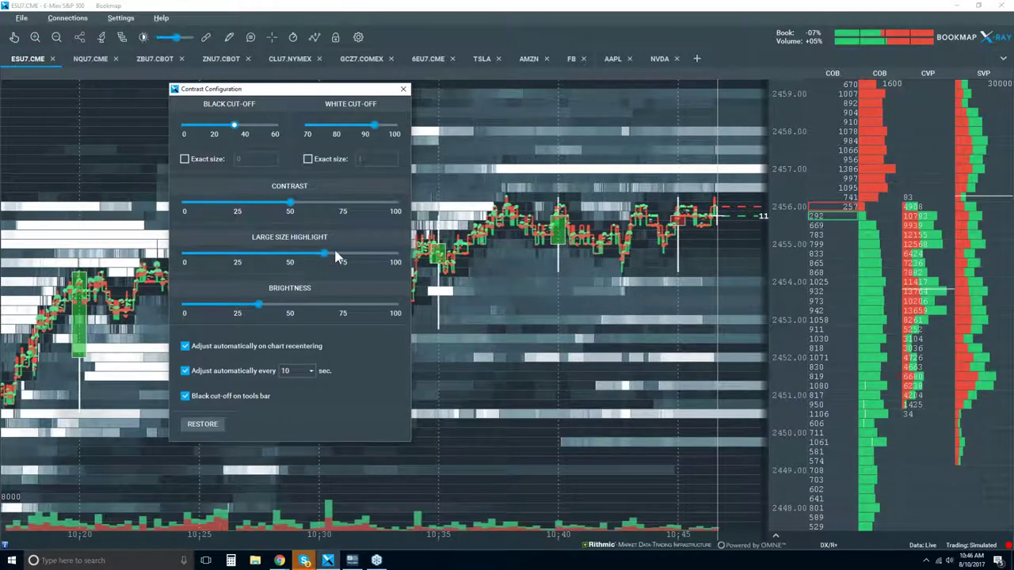
pyautogui.moveTo(329, 256); pyautogui.dragTo(308, 261)
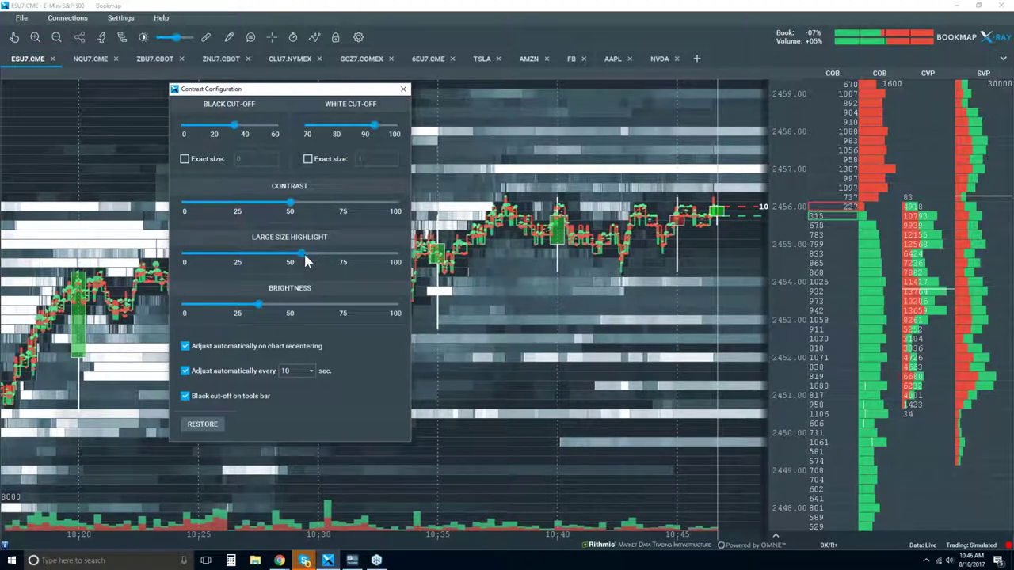
pyautogui.click(404, 88)
pyautogui.click(161, 18)
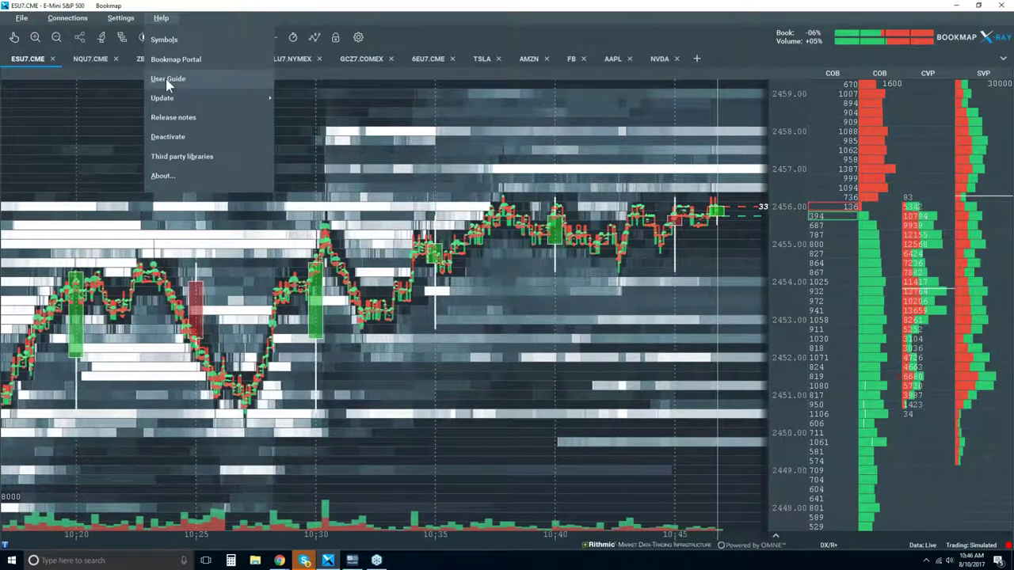
pyautogui.click(228, 19)
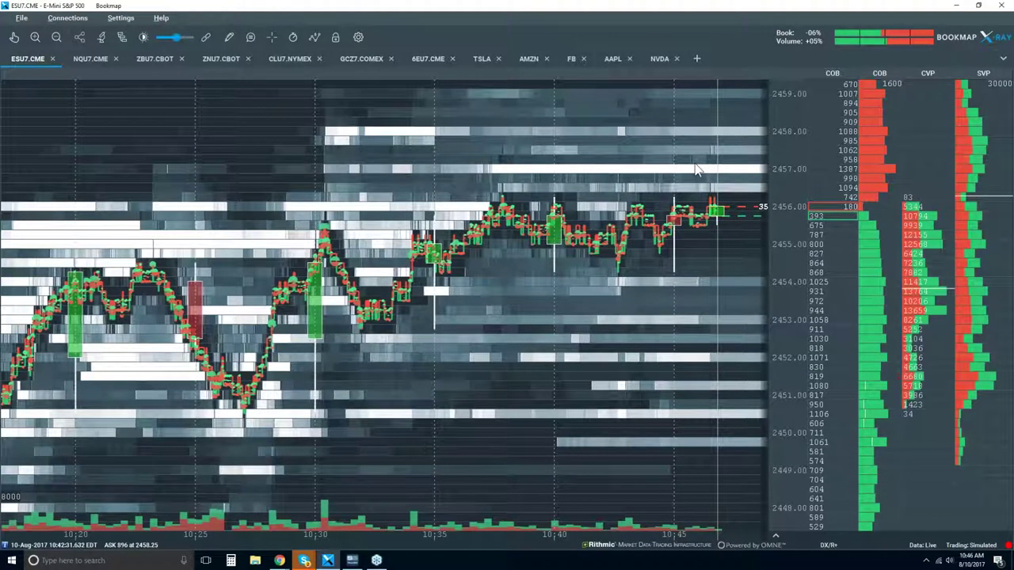
# Step: Examine the heatmap's liquidity bands around 2457.00 and below price on ESU7.CME, from the latest minutes back to 10:00
pyautogui.scroll(2, 689, 161)
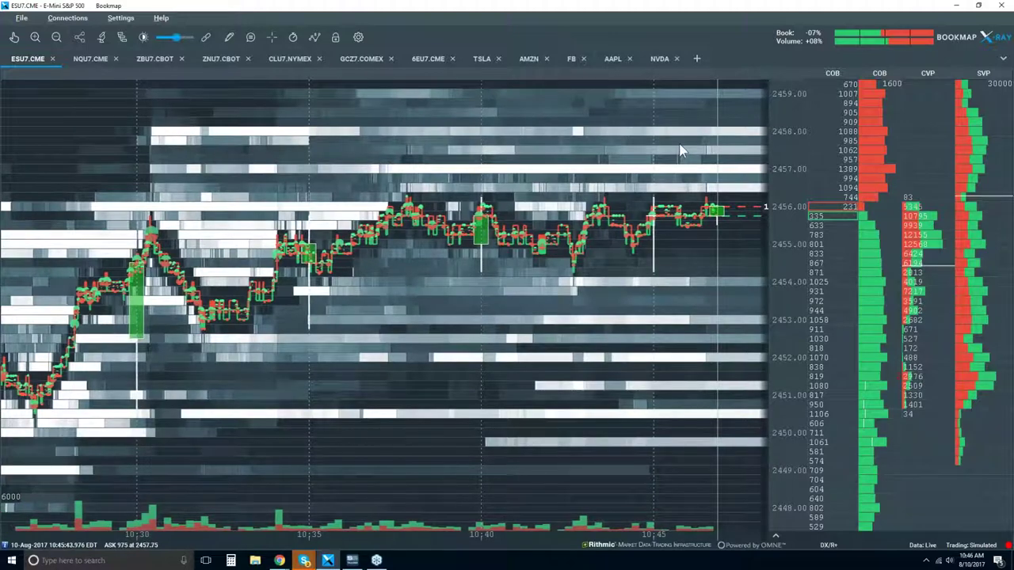
pyautogui.scroll(1, 679, 151)
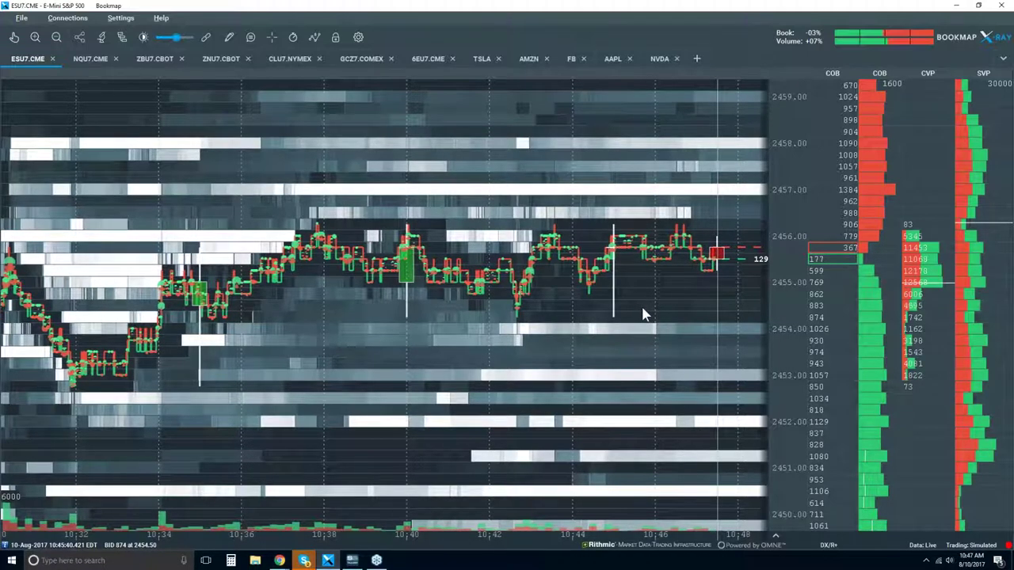
pyautogui.scroll(-2, 644, 309)
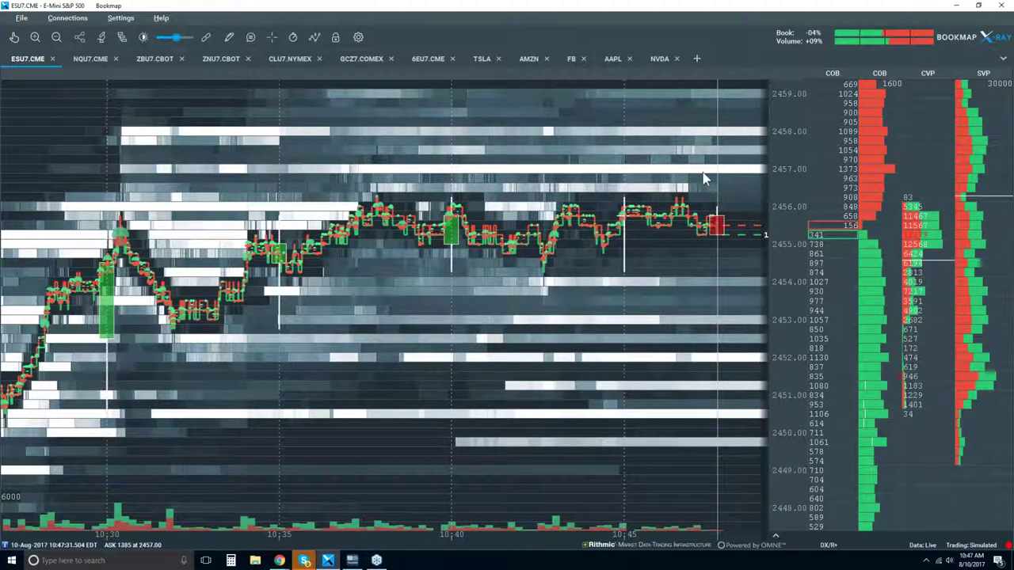
pyautogui.scroll(-1, 649, 219)
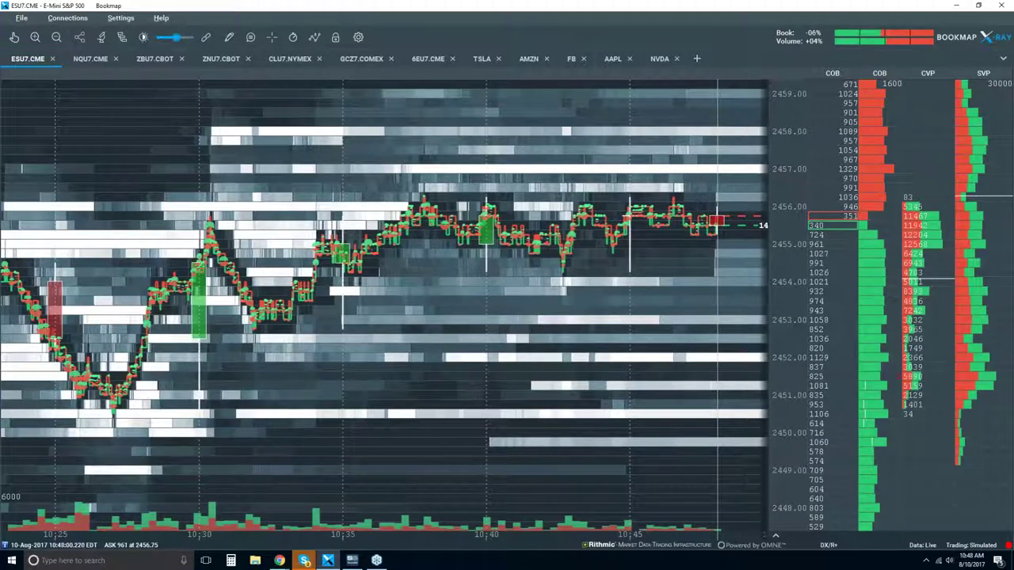
pyautogui.scroll(3, 703, 204)
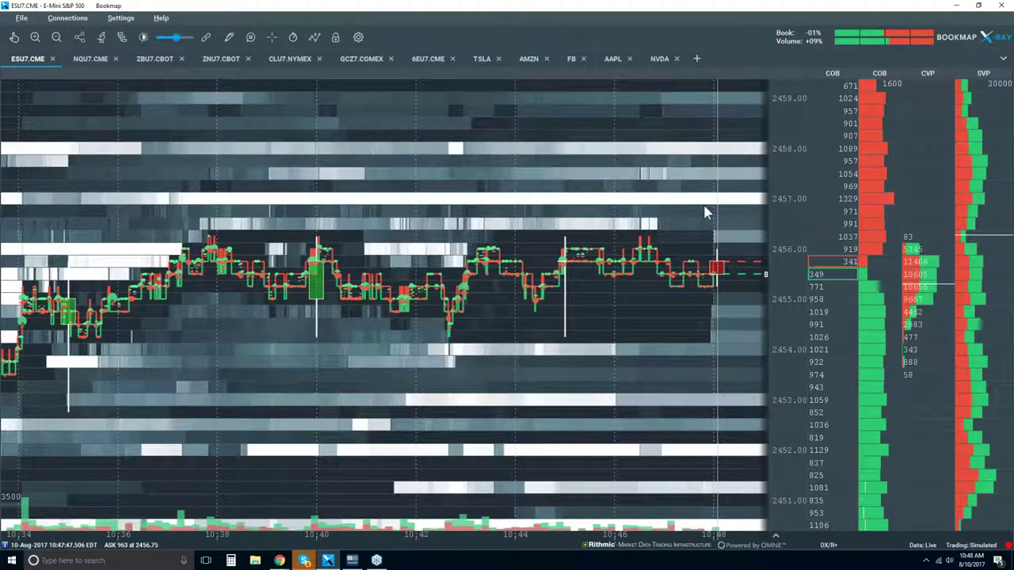
pyautogui.scroll(-5, 705, 212)
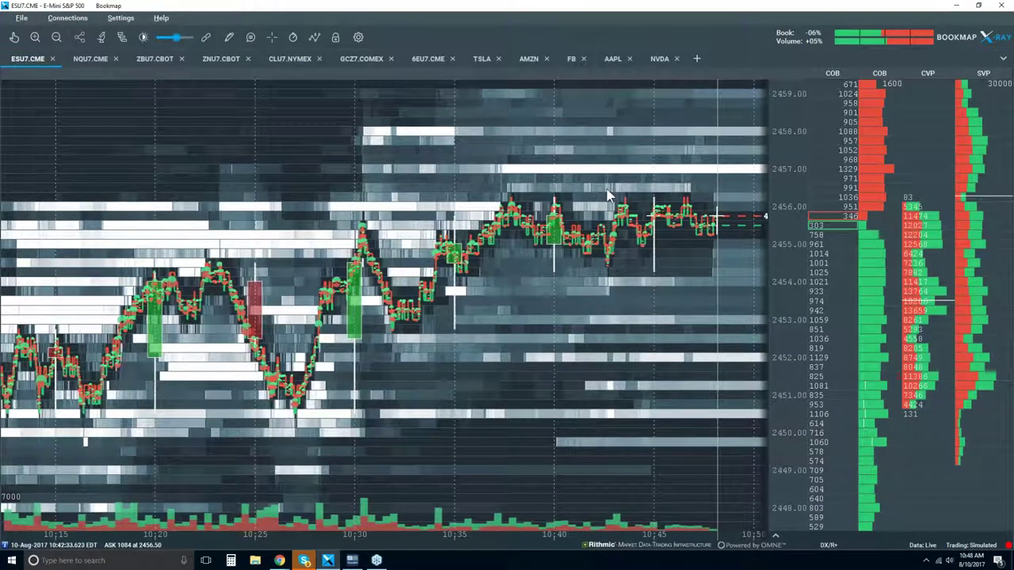
pyautogui.scroll(-4, 608, 194)
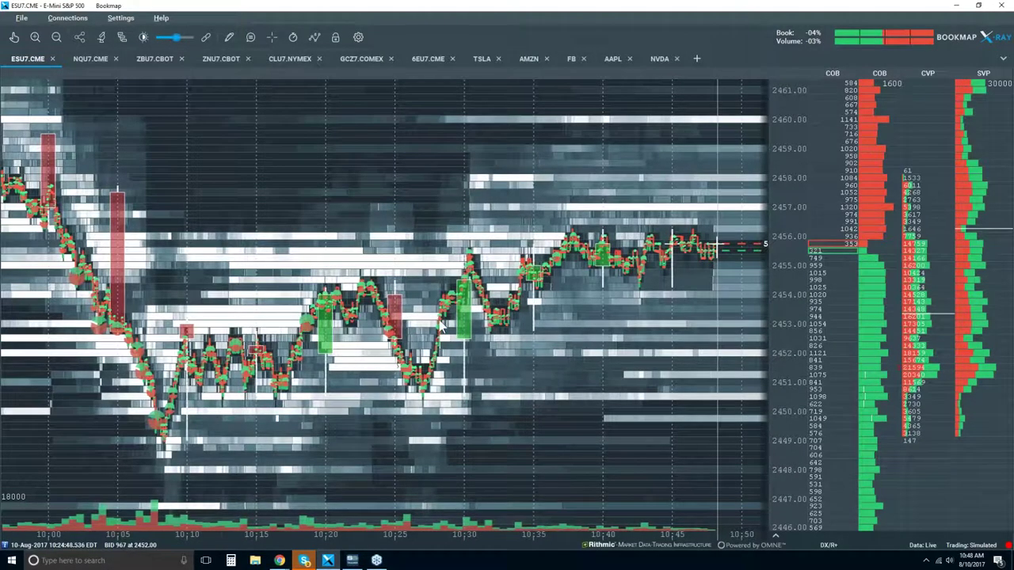
# Step: Examine the ESU7.CME sell-off around 10:50 against the liquidity added above price, at close and wider time scales
pyautogui.scroll(4, 665, 226)
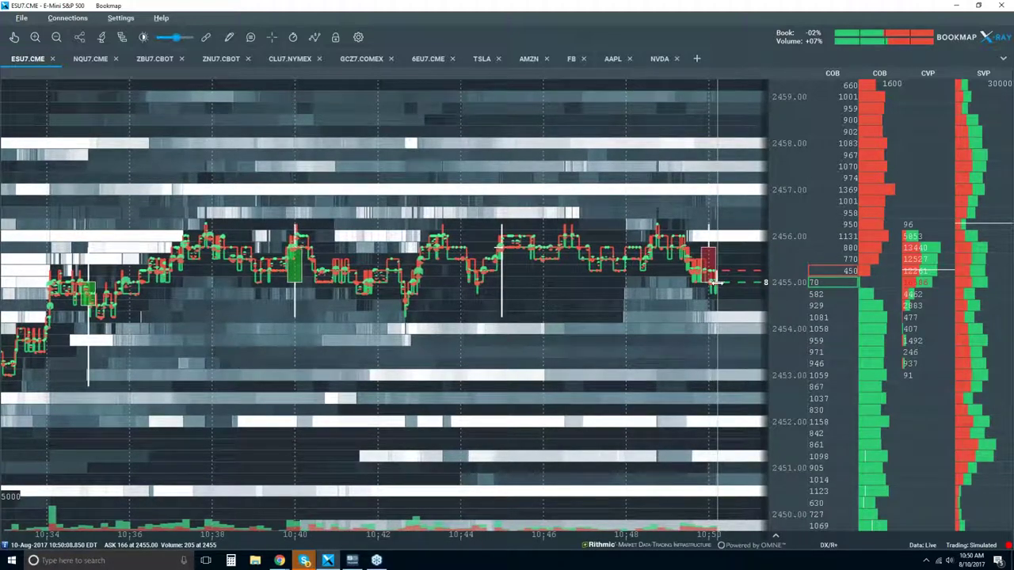
pyautogui.scroll(3, 678, 224)
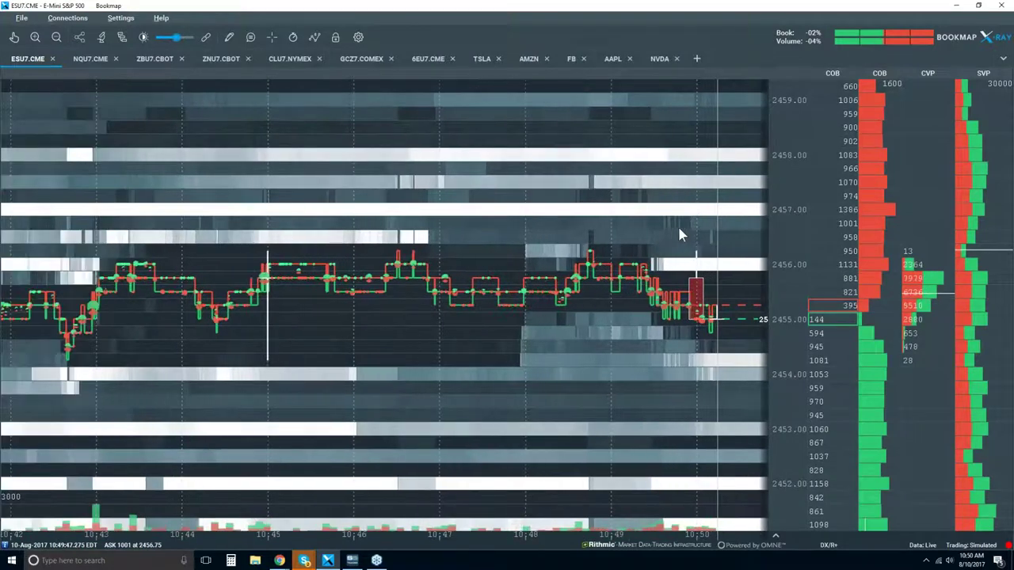
pyautogui.scroll(2, 677, 224)
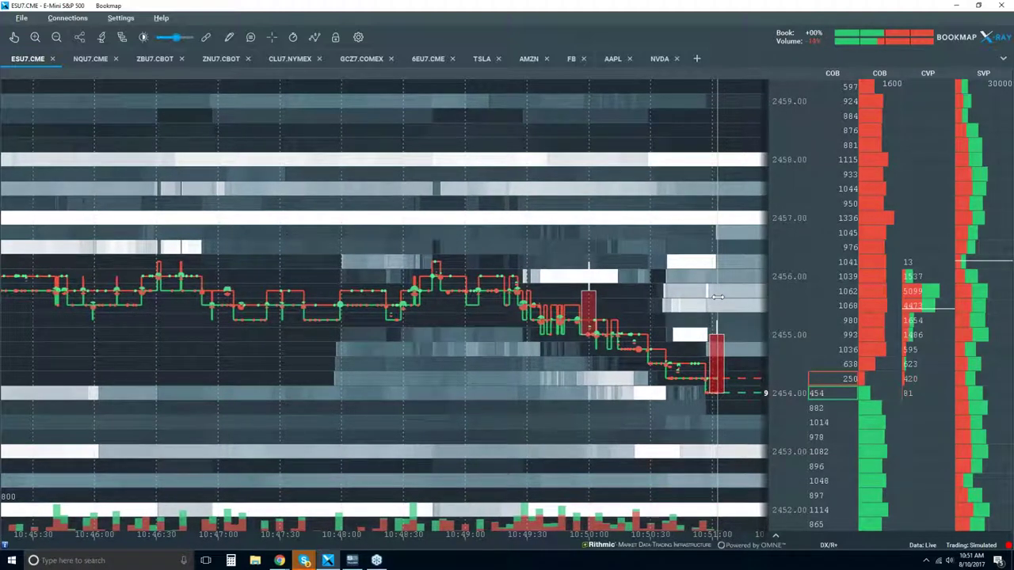
pyautogui.scroll(-1, 736, 273)
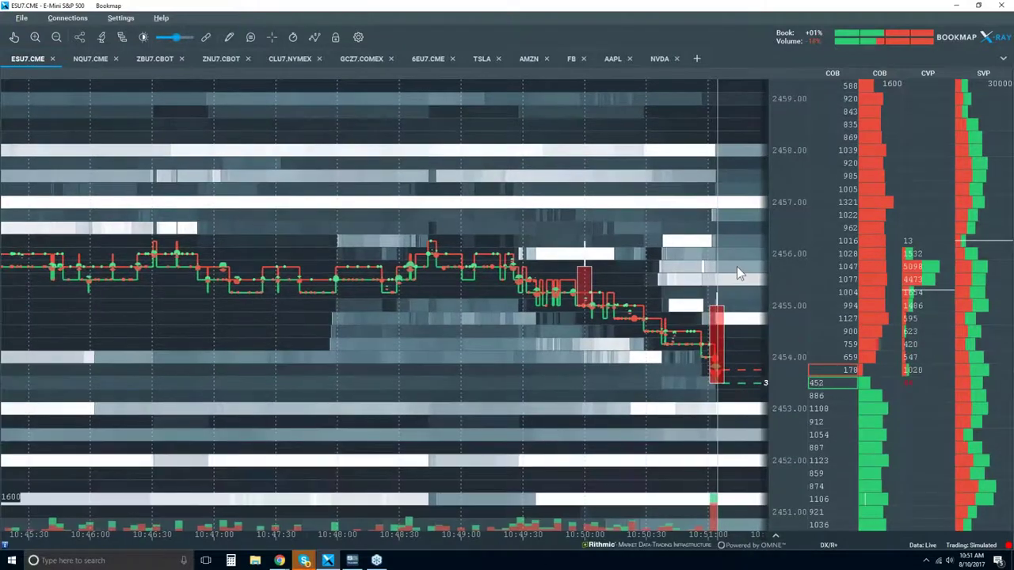
pyautogui.scroll(-2, 681, 305)
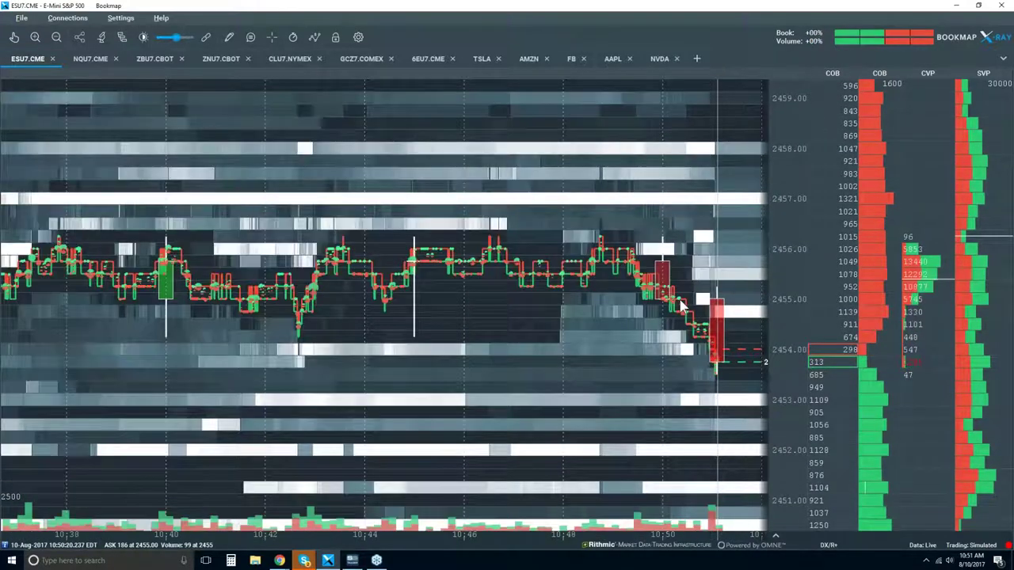
pyautogui.scroll(-1, 681, 305)
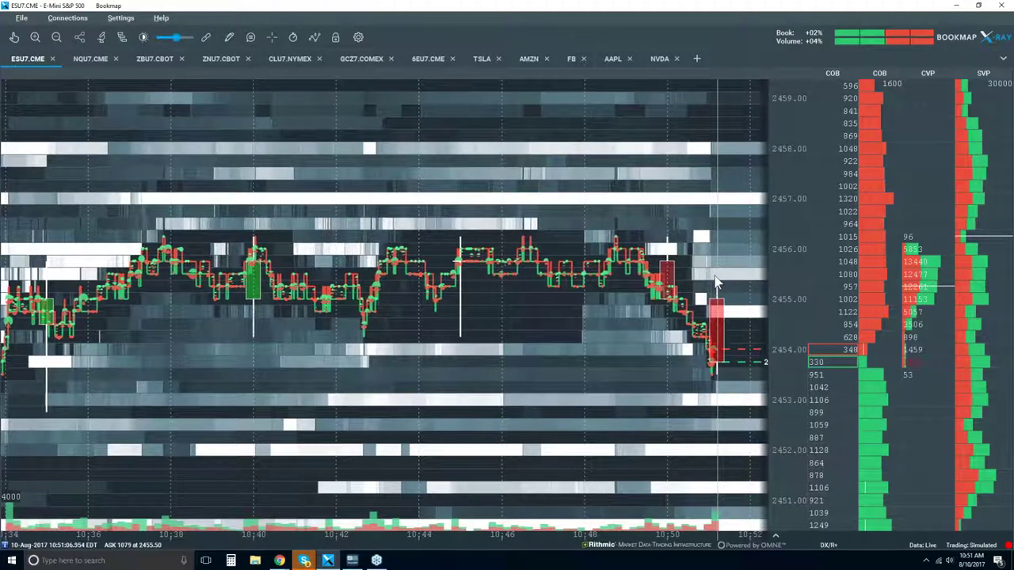
pyautogui.scroll(-1, 713, 281)
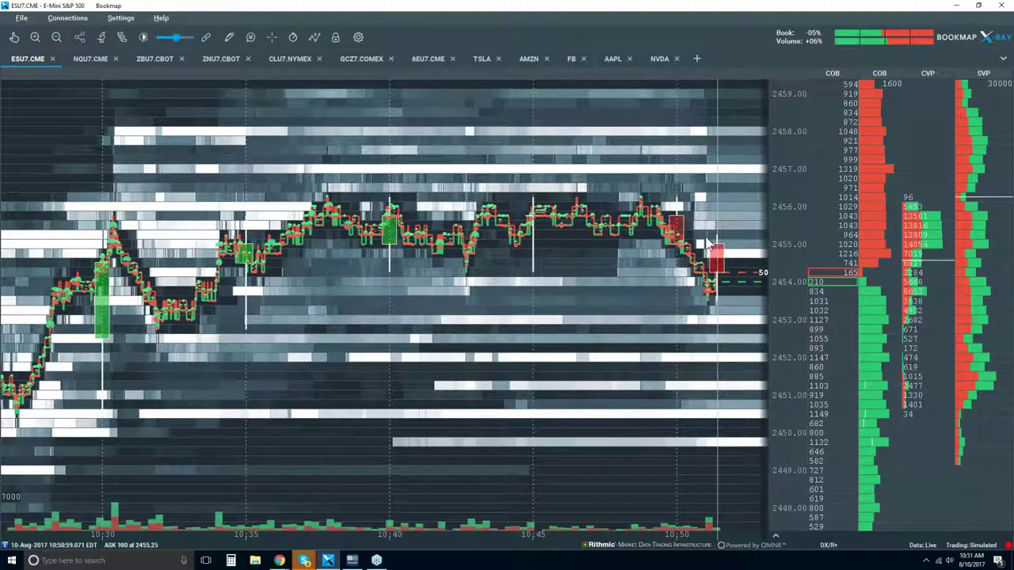
pyautogui.scroll(2, 704, 223)
pyautogui.scroll(2, 704, 218)
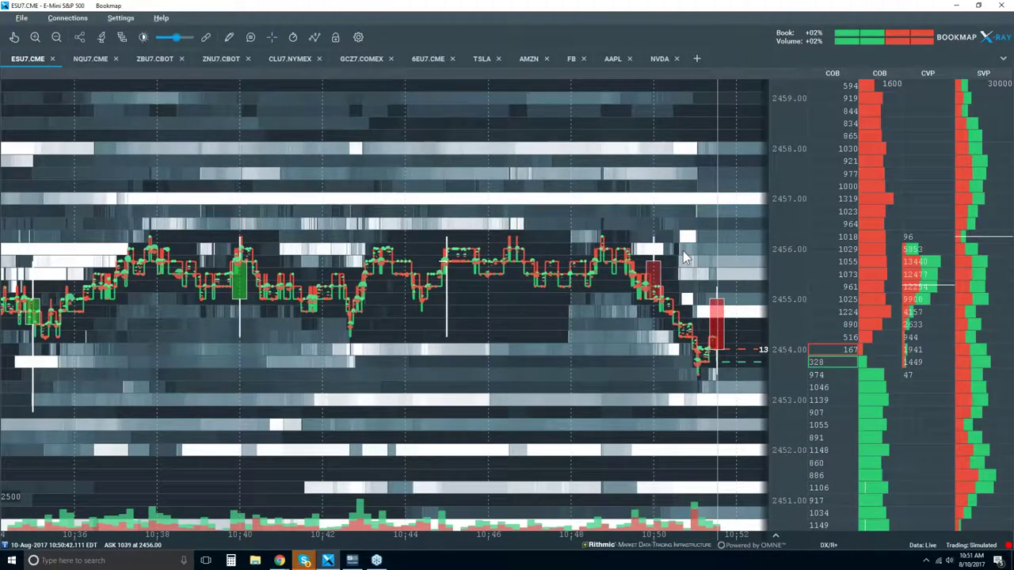
# Step: Compare the resting liquidity between 2455.00 and 2457.00 with price action before and after the 10:50 drop at several time scales
pyautogui.scroll(-3, 683, 251)
pyautogui.scroll(-1, 683, 251)
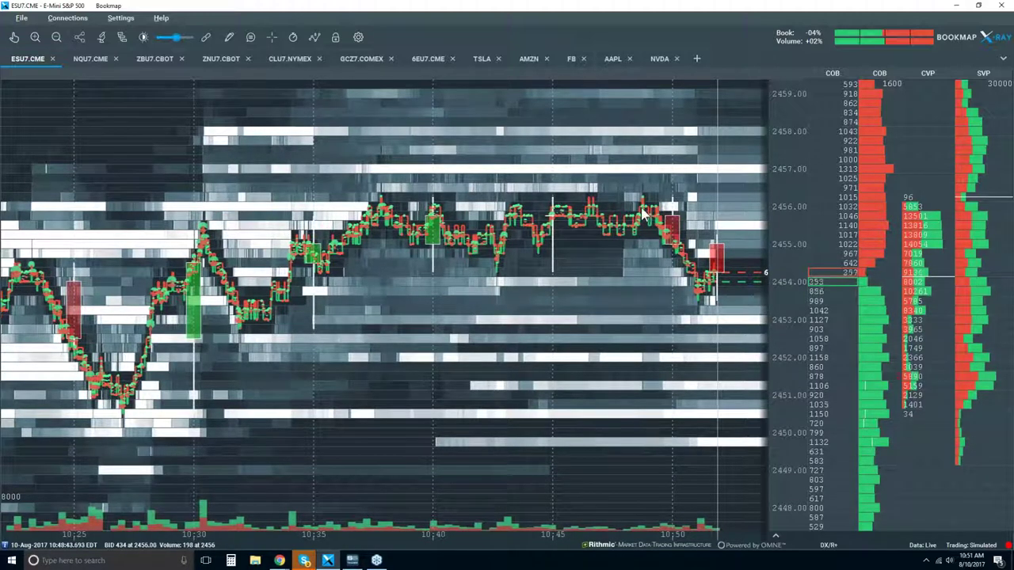
pyautogui.scroll(-1, 710, 265)
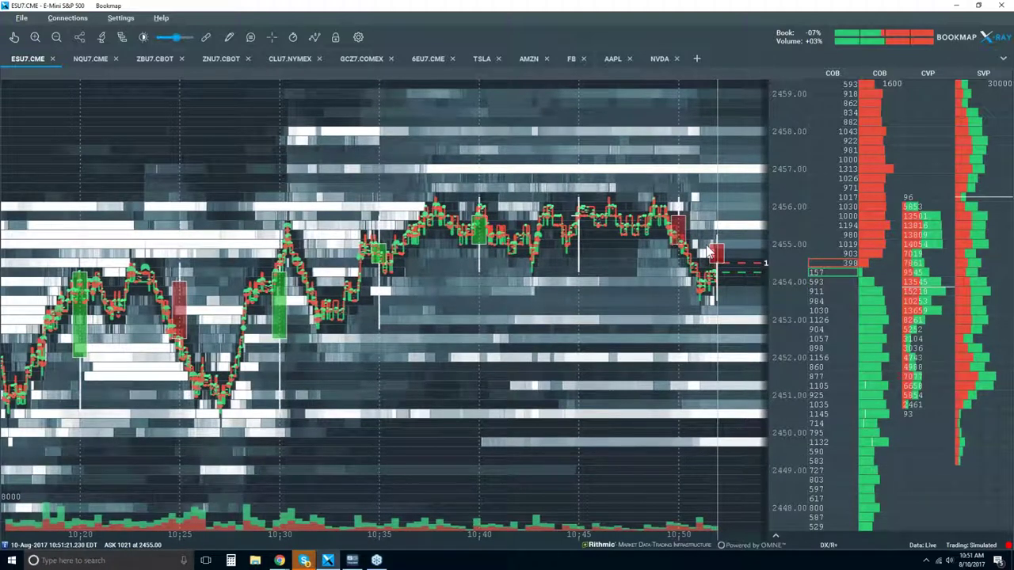
pyautogui.scroll(-1, 709, 252)
pyautogui.scroll(-1, 708, 247)
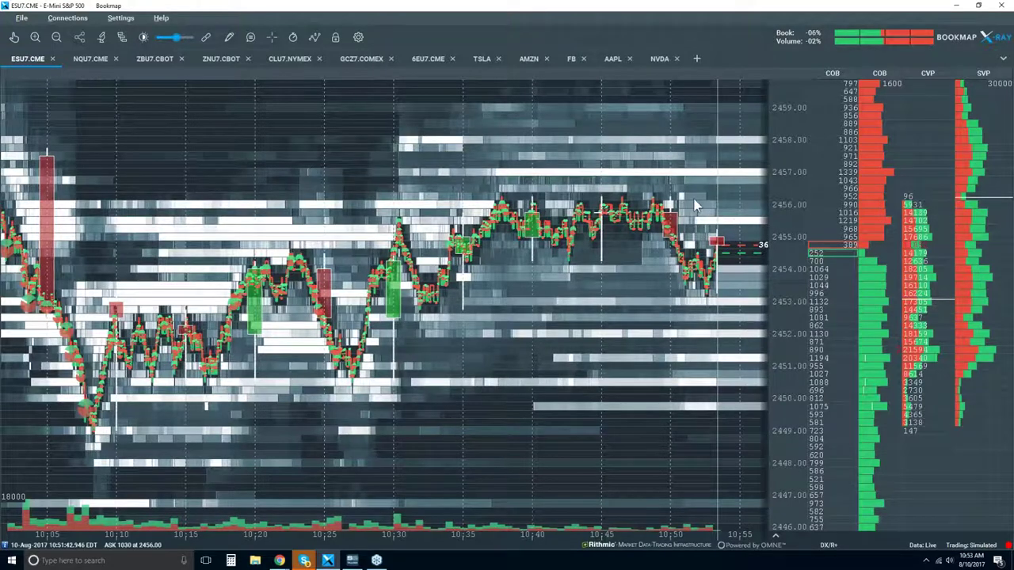
pyautogui.scroll(3, 740, 231)
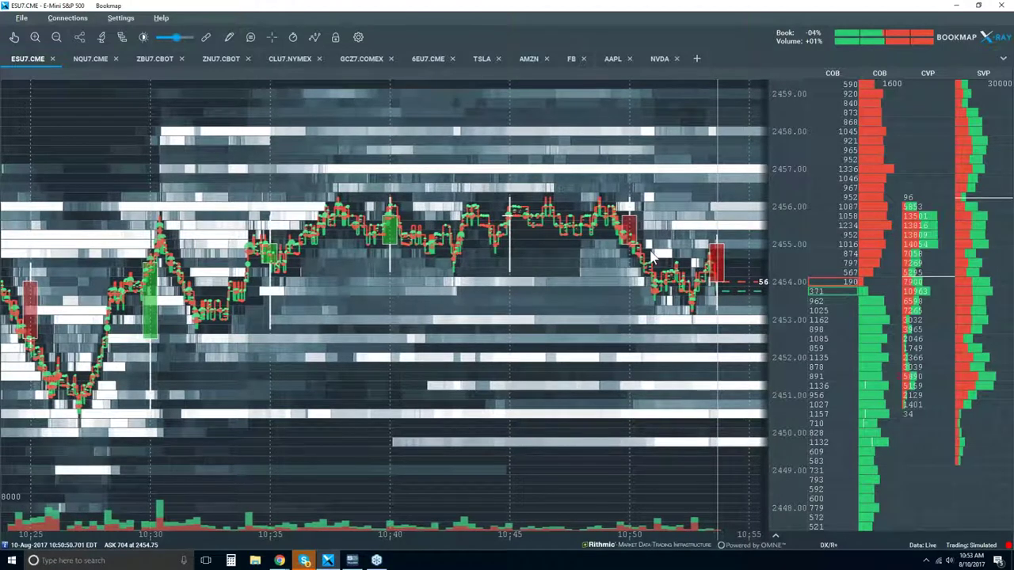
pyautogui.scroll(-2, 651, 255)
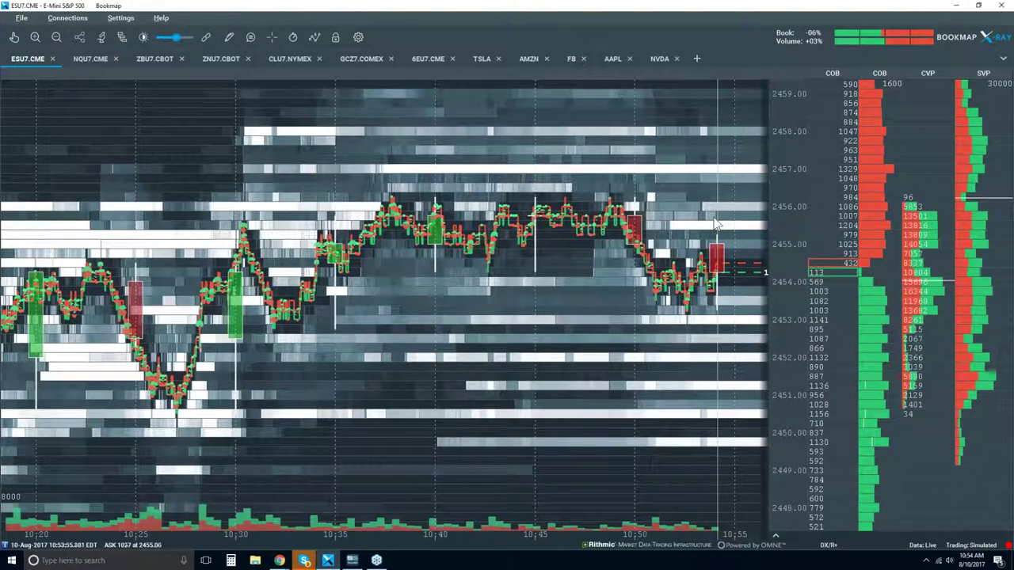
pyautogui.scroll(2, 708, 224)
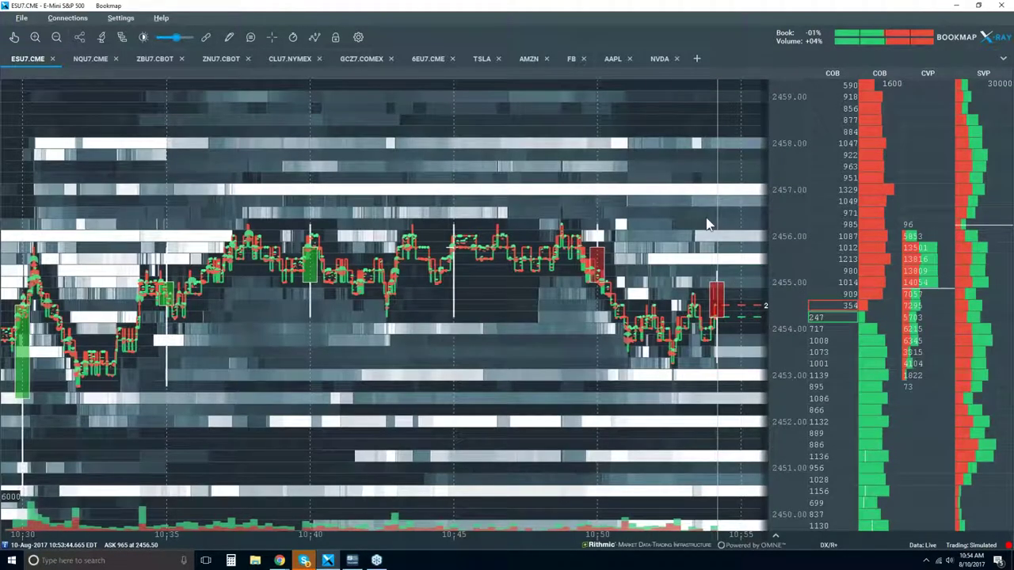
pyautogui.scroll(-2, 708, 224)
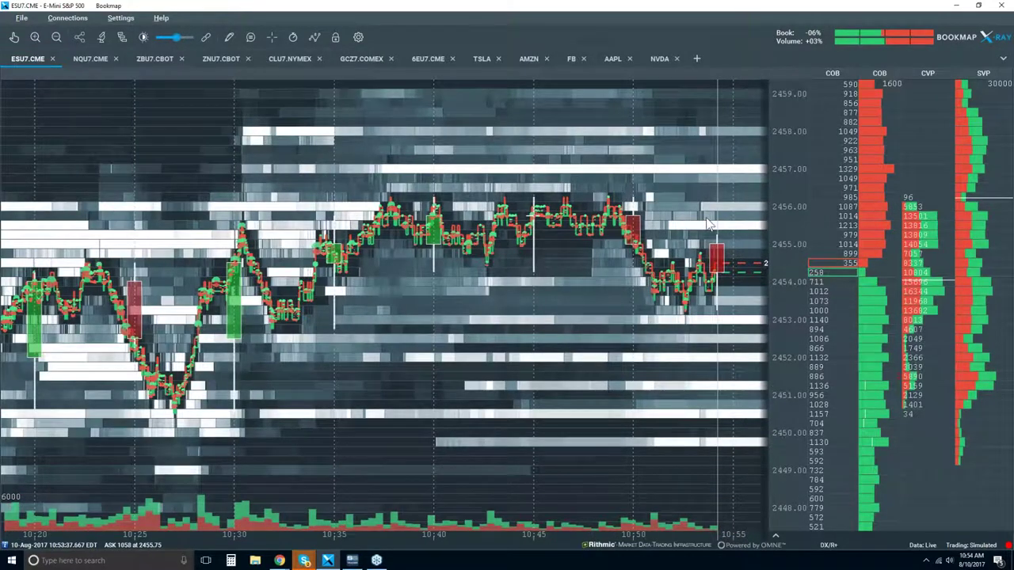
# Step: Draw a ray on ESU7.CME from the 2449.00 low before 10:10 through the rising low before 10:30, and leave drawing mode
pyautogui.scroll(-1, 709, 224)
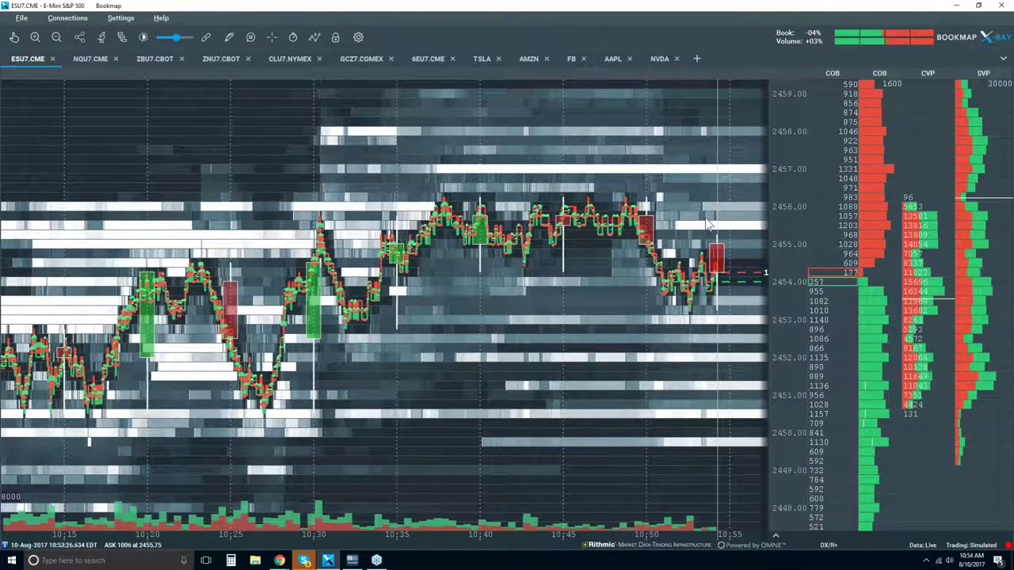
pyautogui.scroll(-1, 709, 224)
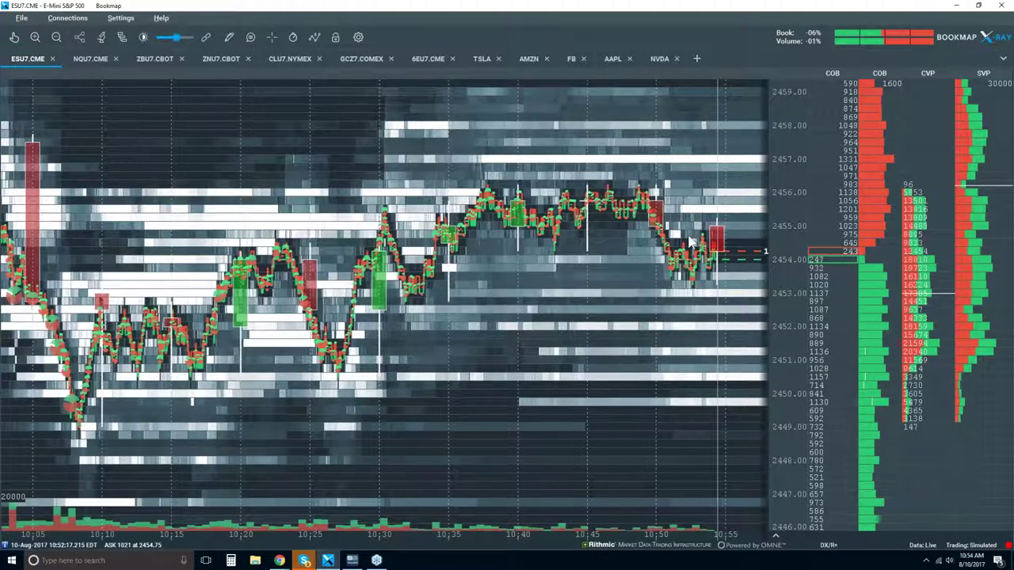
pyautogui.click(229, 41)
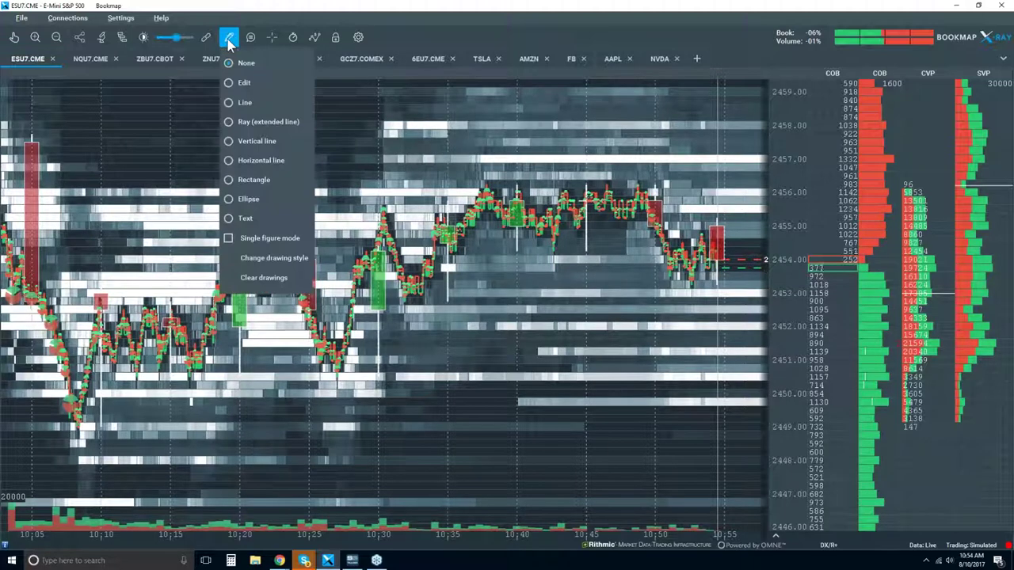
pyautogui.click(268, 122)
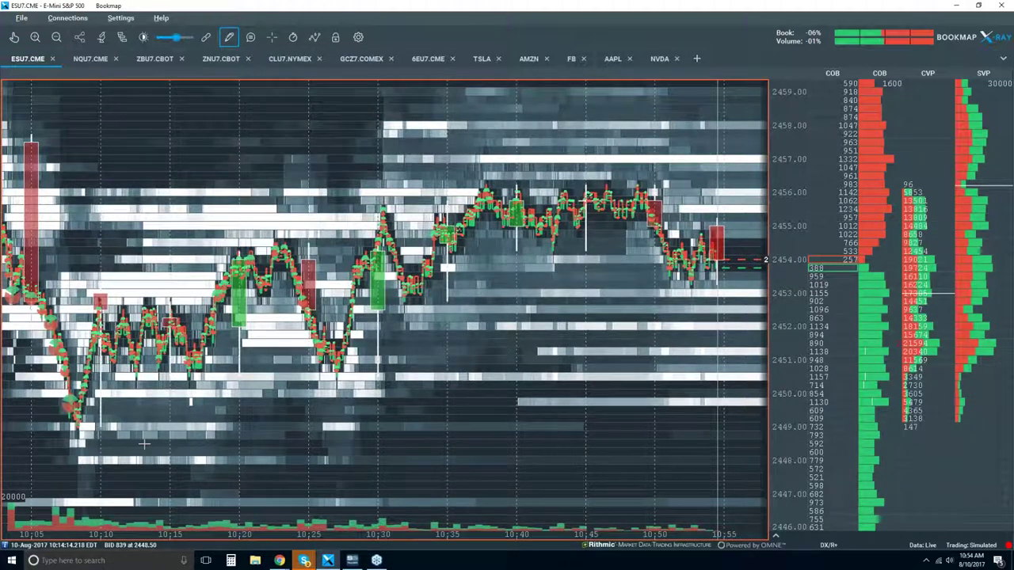
pyautogui.click(79, 428)
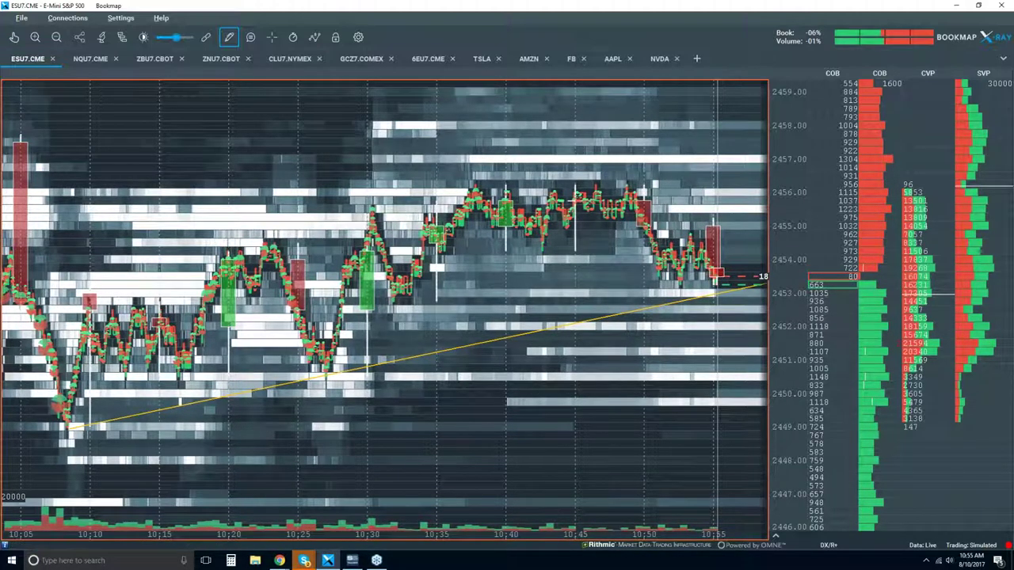
pyautogui.click(229, 38)
pyautogui.click(252, 64)
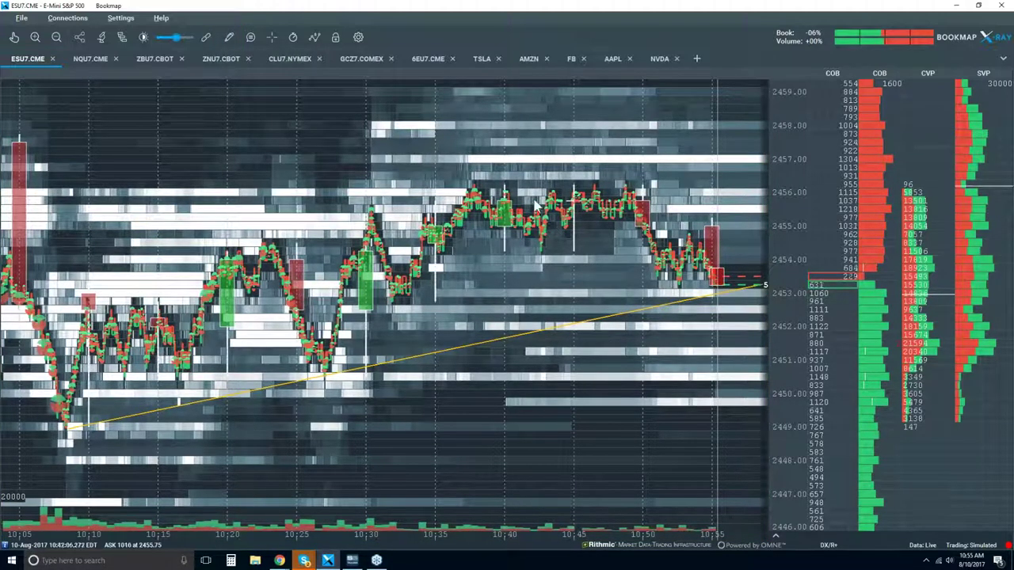
# Step: Draw three horizontal lines on the ESU7.CME chart at about 2454.60, 2455.25 and 2456.20
pyautogui.click(229, 38)
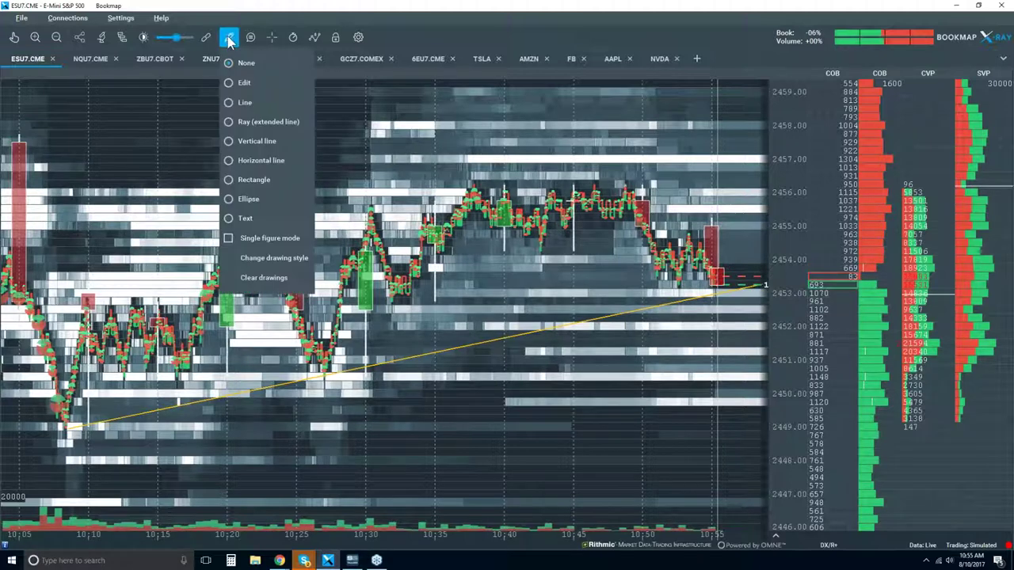
pyautogui.click(266, 159)
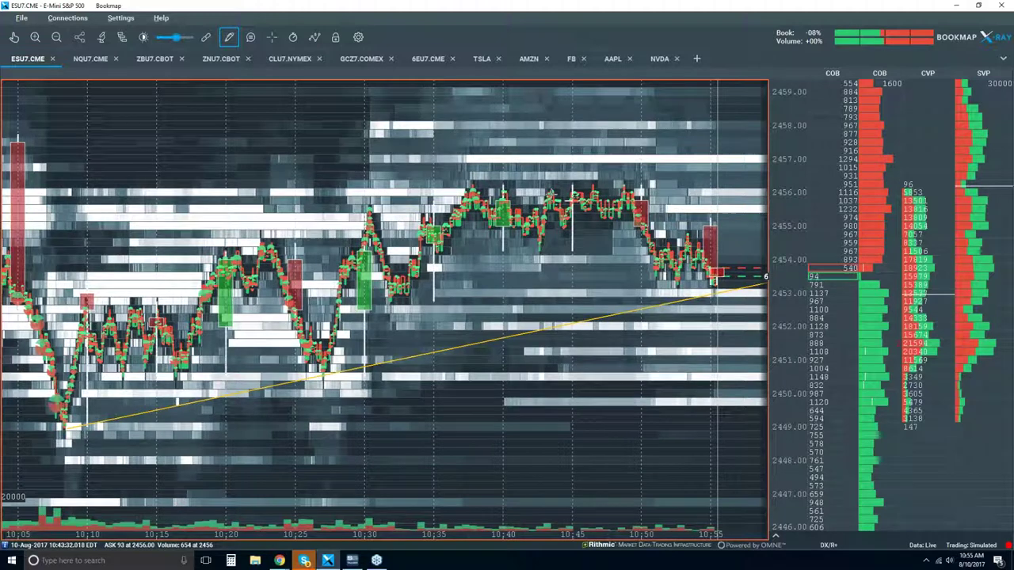
pyautogui.click(558, 238)
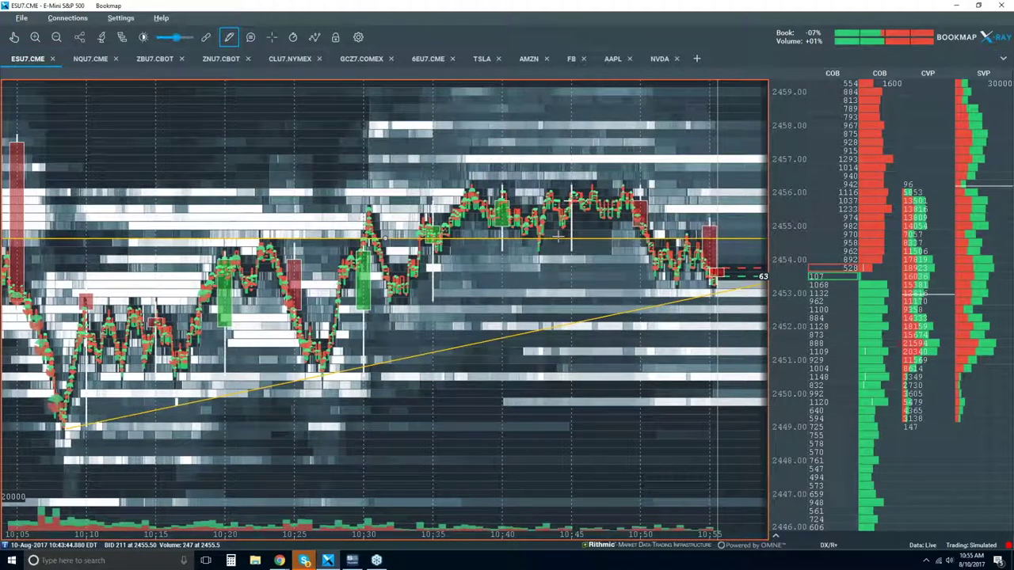
pyautogui.click(602, 218)
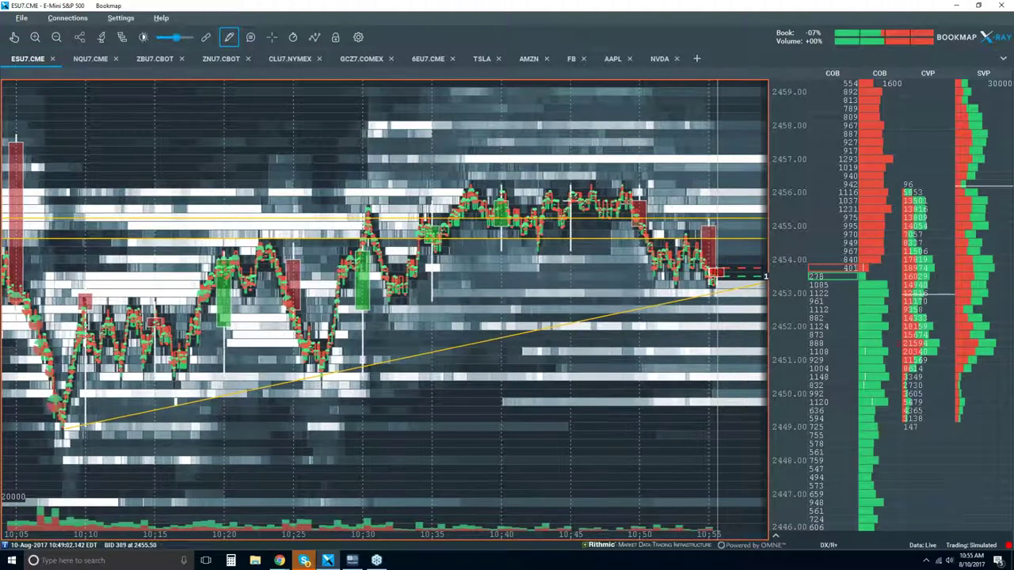
pyautogui.click(586, 187)
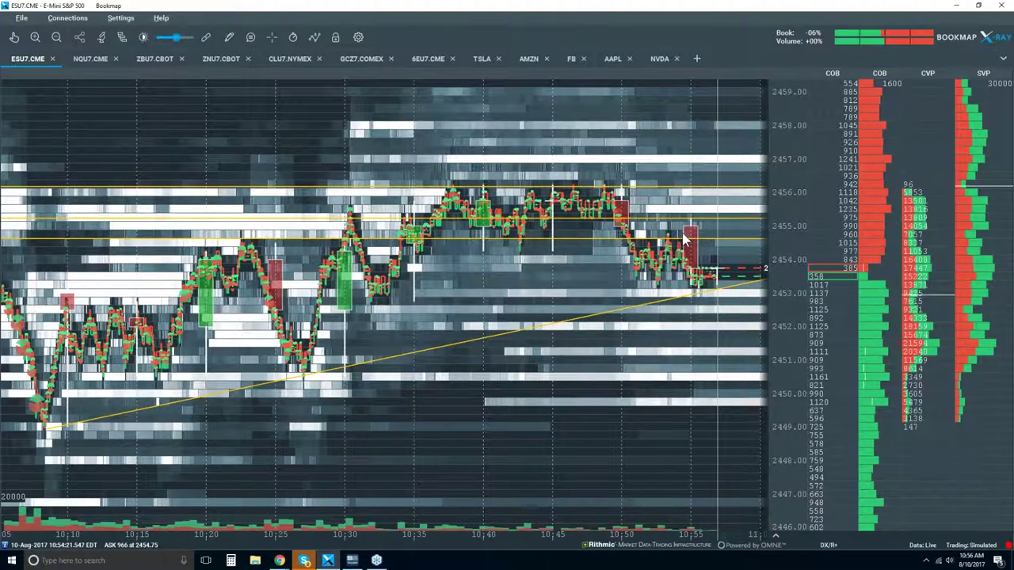
# Step: Clear all drawings from the ESU7.CME chart and confirm their removal
pyautogui.scroll(-2, 681, 232)
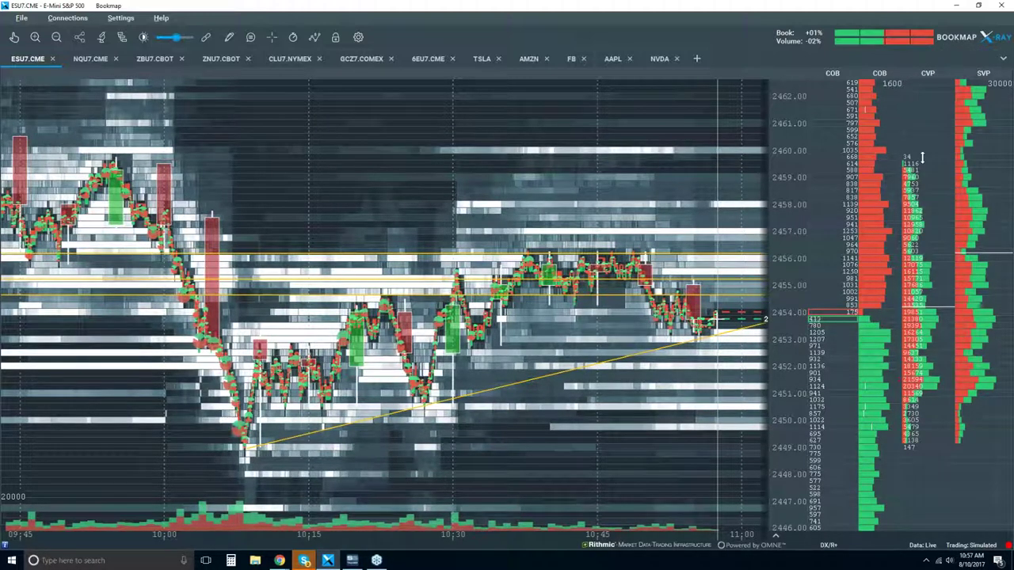
pyautogui.click(229, 37)
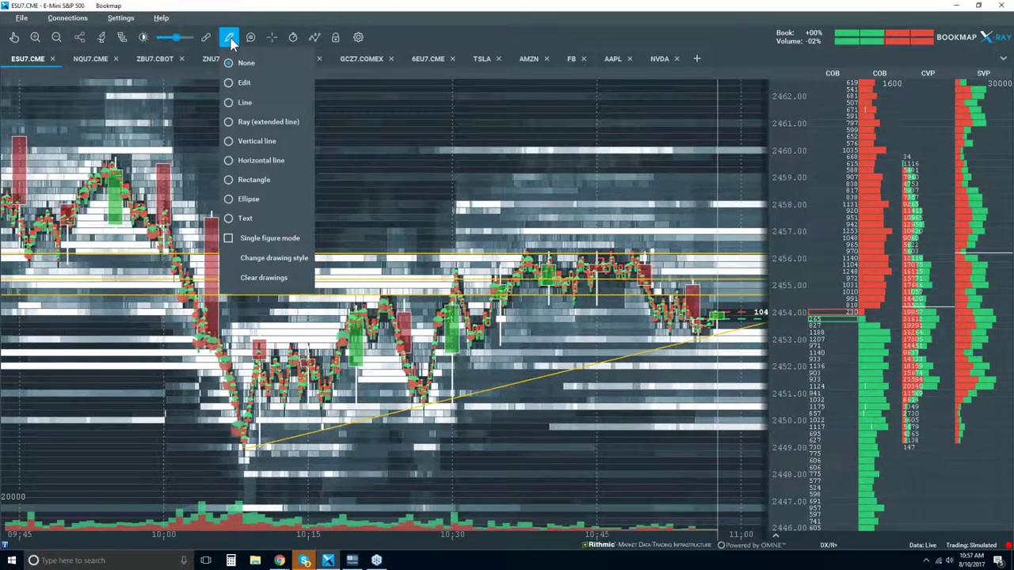
pyautogui.click(261, 279)
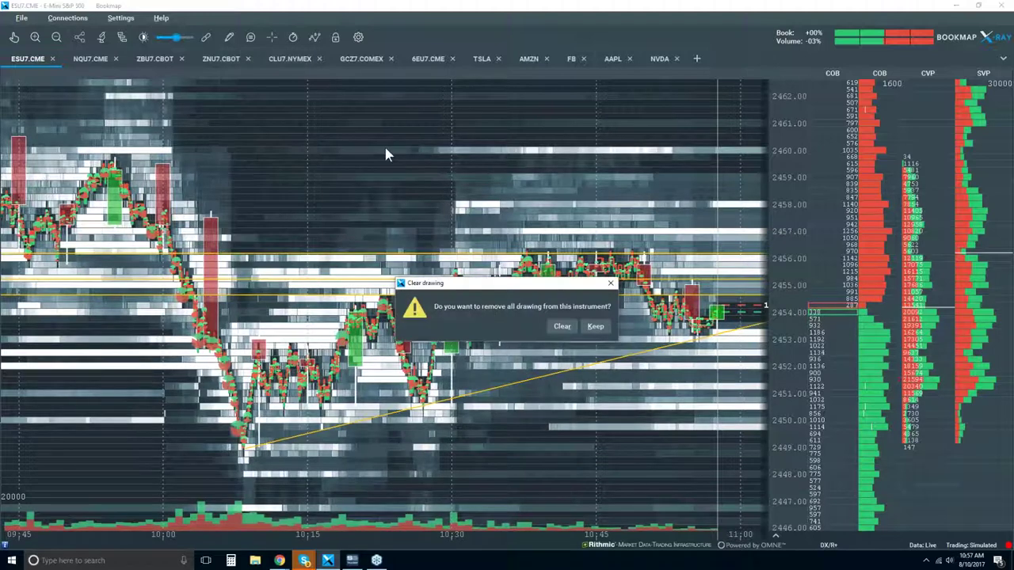
pyautogui.click(563, 326)
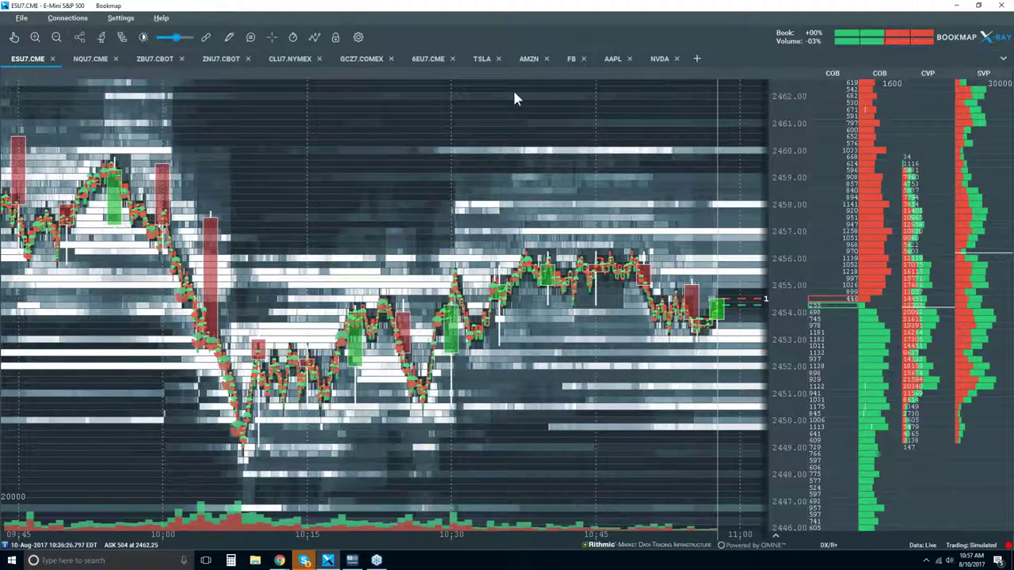
# Step: Detach the NQU7.CME chart into a floating window, dock it again and restore its tab beside ESU7.CME
pyautogui.click(89, 61)
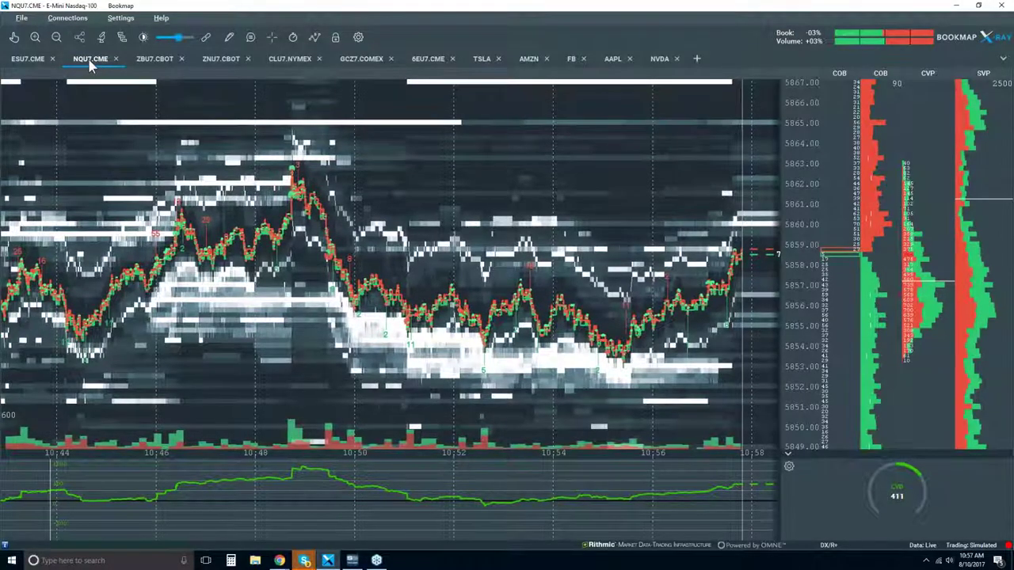
pyautogui.doubleClick(90, 62)
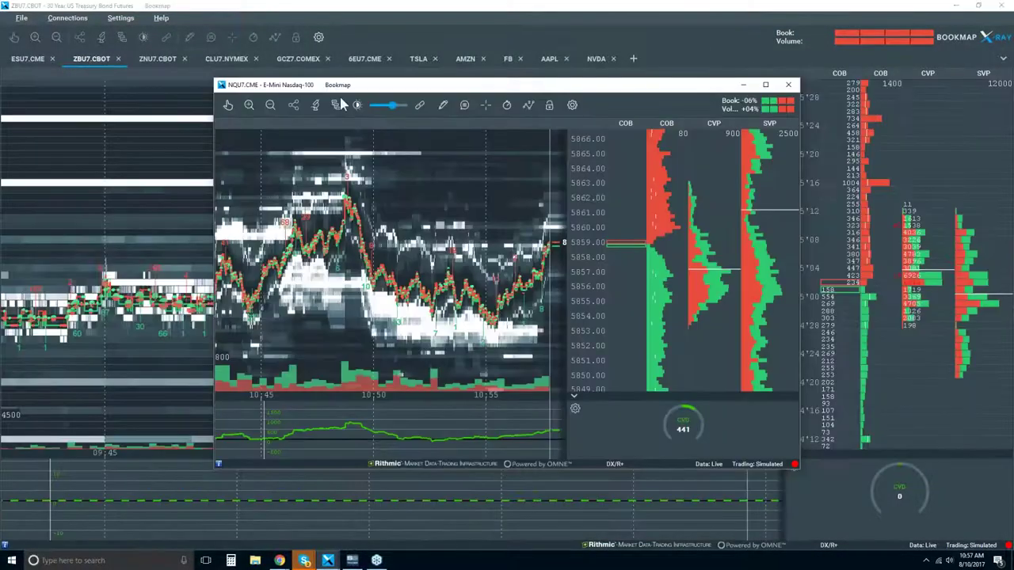
pyautogui.moveTo(340, 86); pyautogui.dragTo(181, 98)
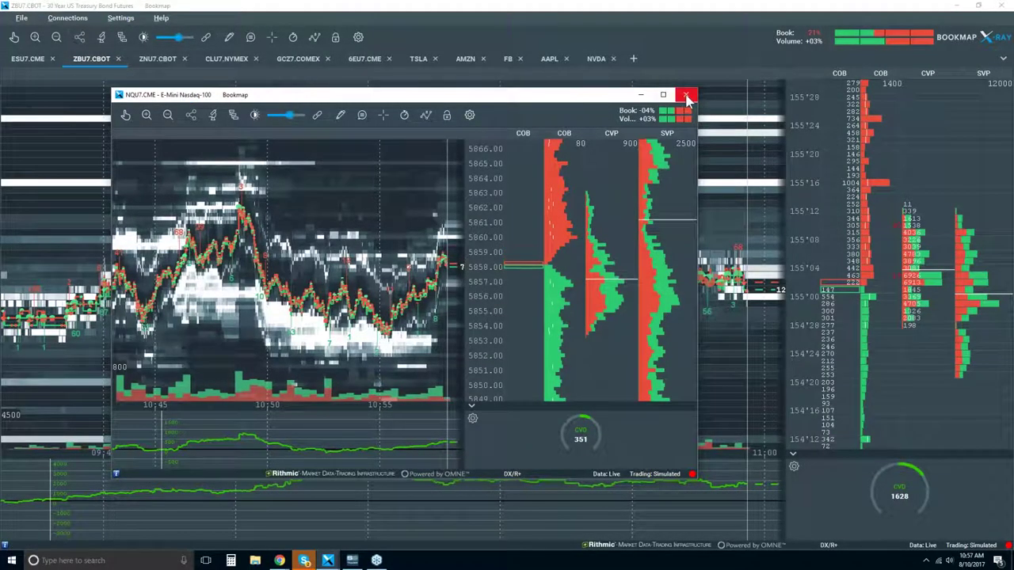
pyautogui.click(685, 95)
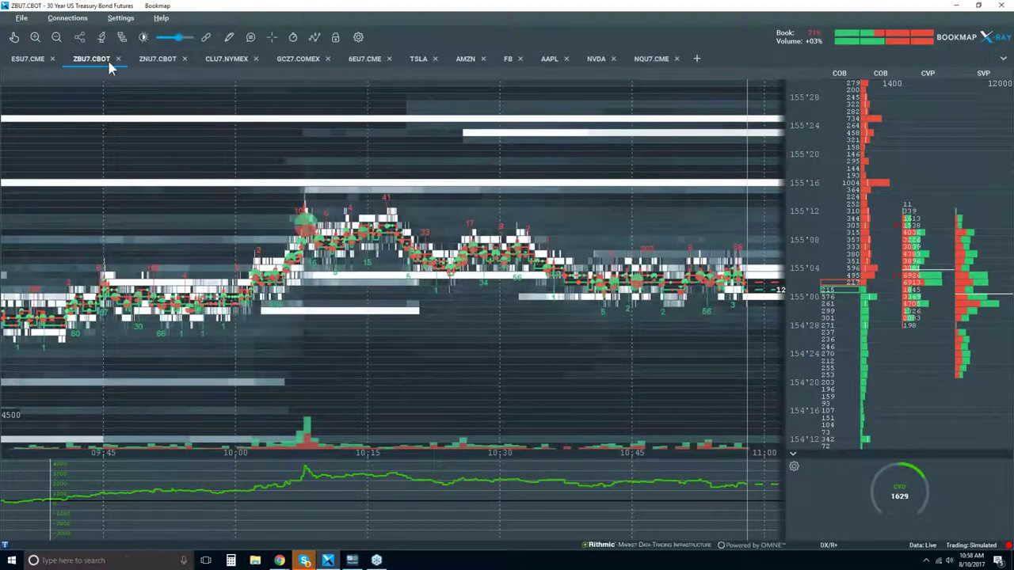
pyautogui.click(653, 61)
pyautogui.moveTo(651, 61); pyautogui.dragTo(73, 52)
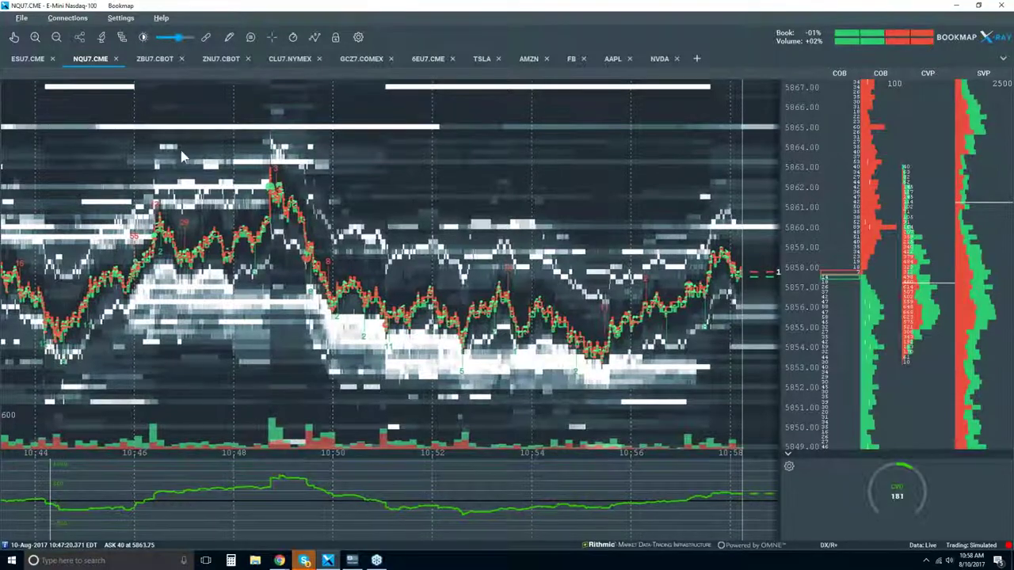
# Step: Return to the ESU7.CME chart and disable its Candlesticks study in the studies configuration
pyautogui.click(32, 60)
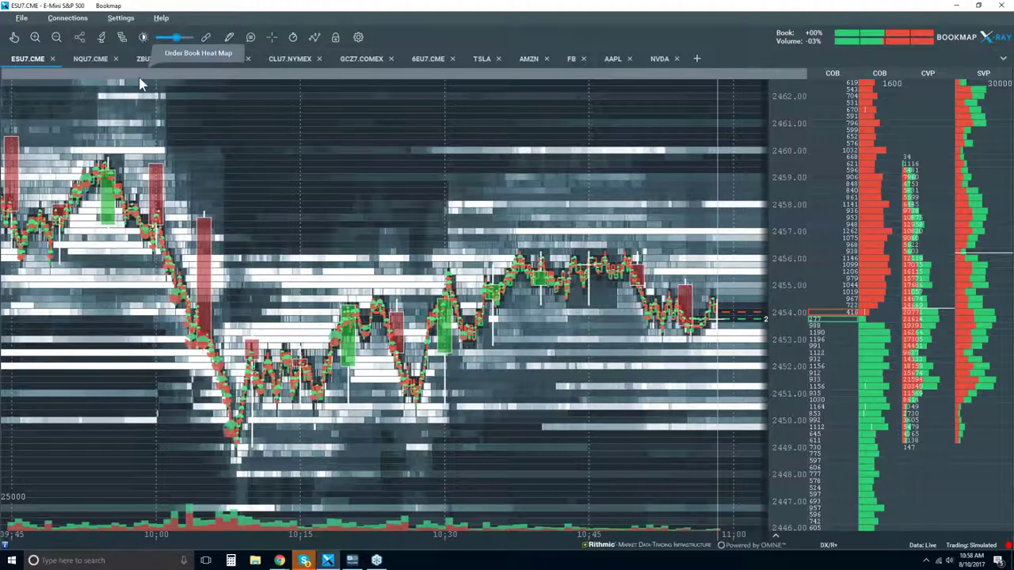
pyautogui.click(102, 37)
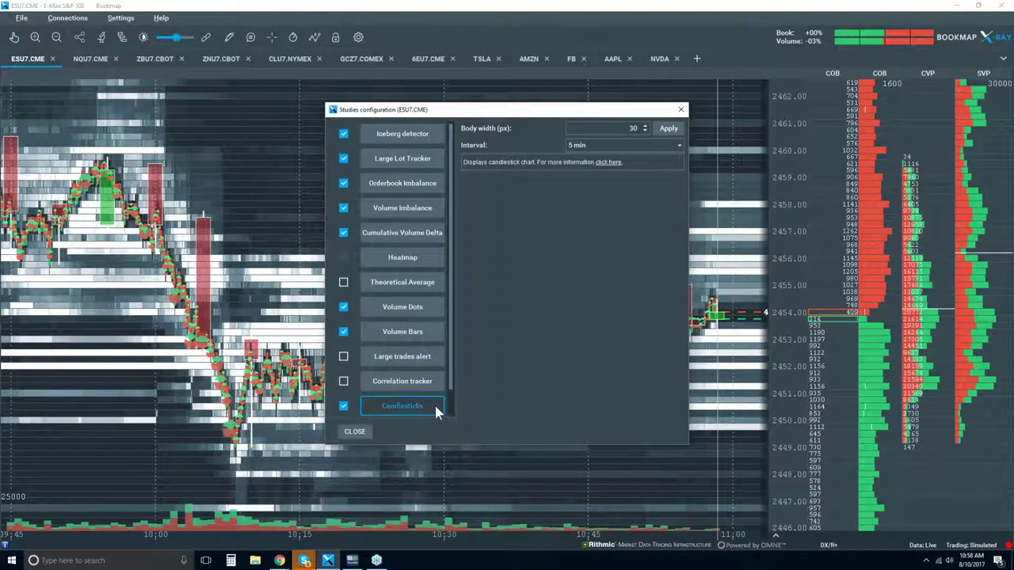
pyautogui.click(344, 406)
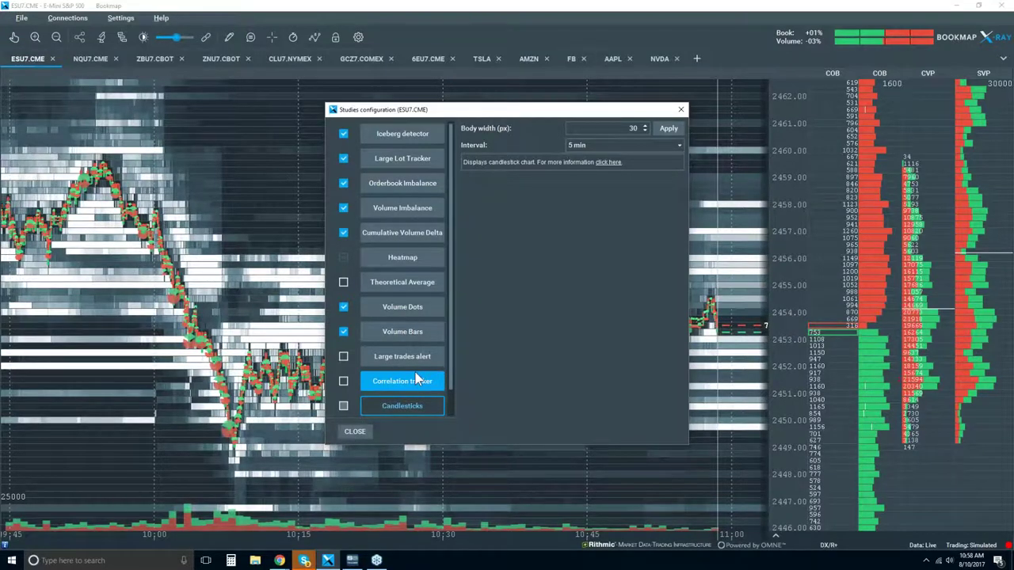
# Step: Enable the Correlation tracker study, add NQU7 as its overlaid instrument, and close the studies configuration
pyautogui.click(344, 382)
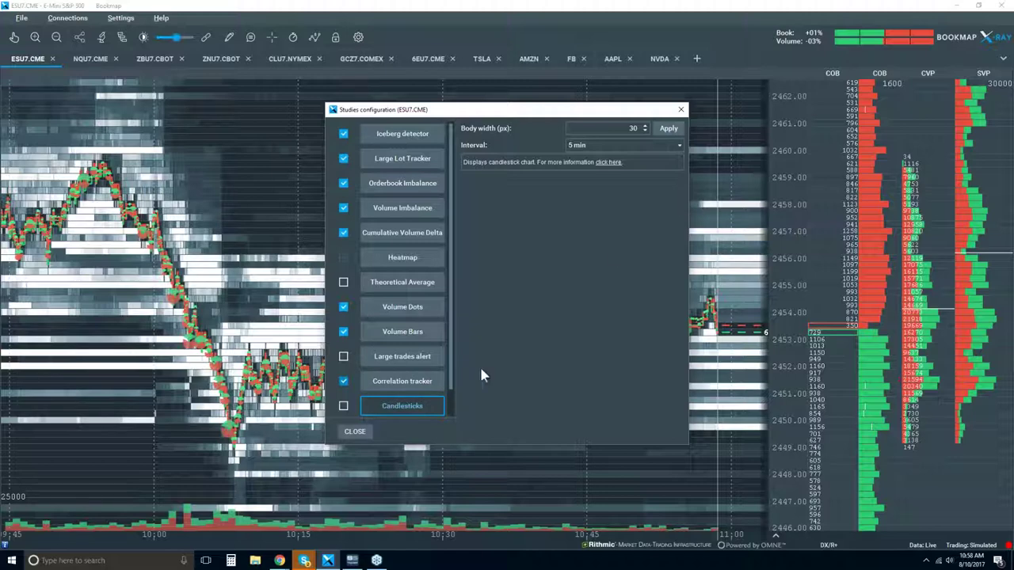
pyautogui.click(425, 381)
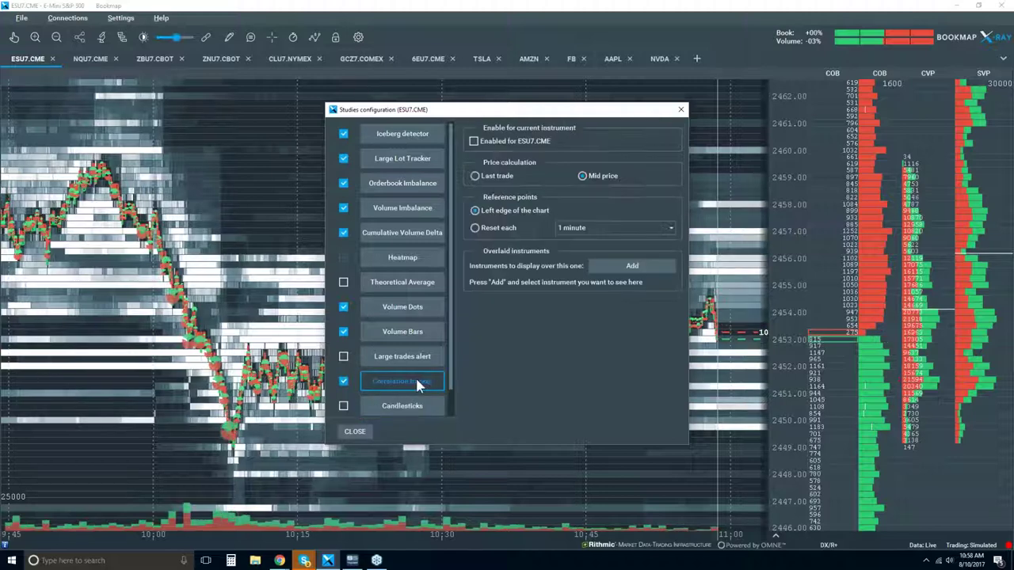
pyautogui.click(663, 269)
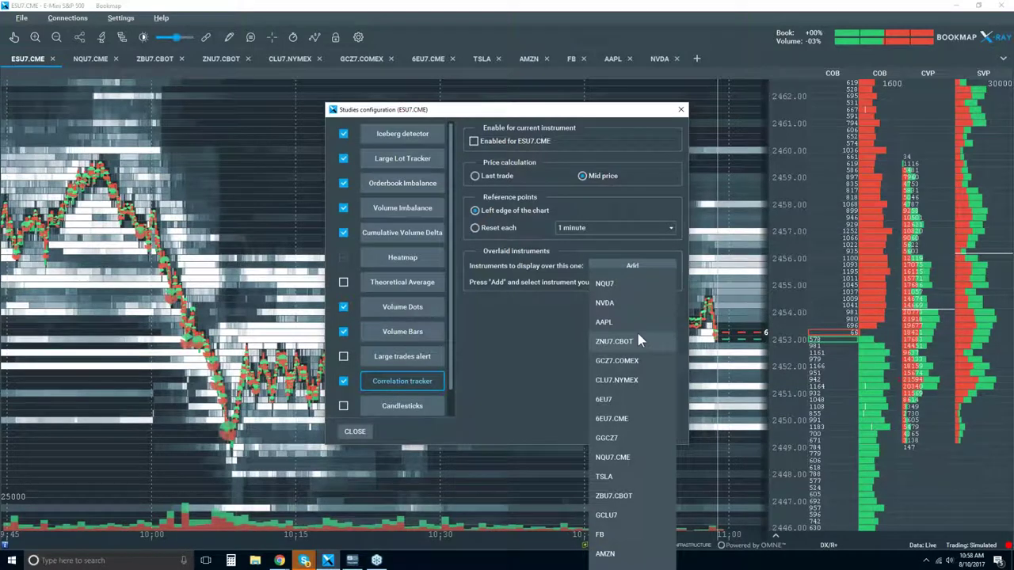
pyautogui.click(629, 286)
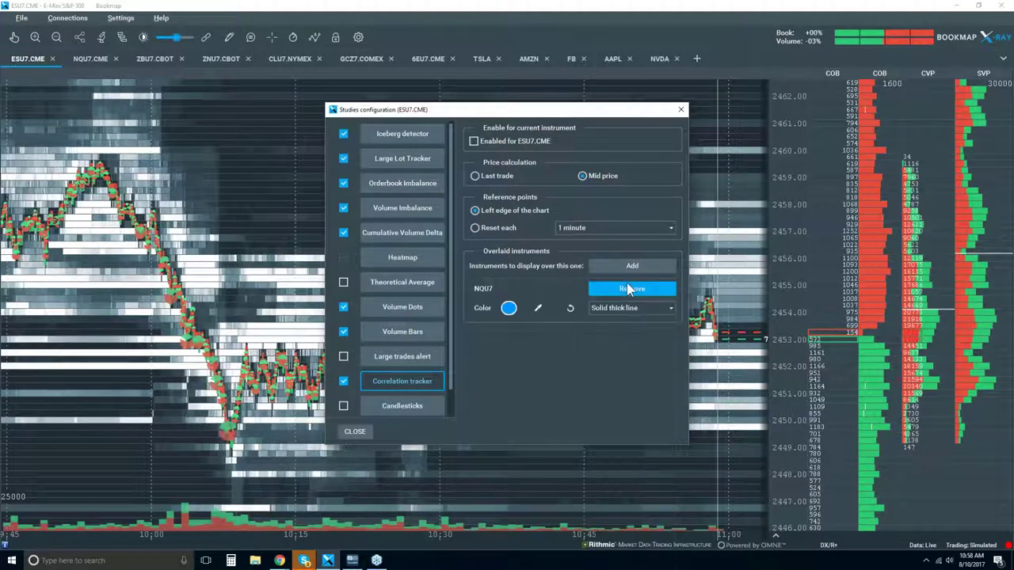
pyautogui.click(354, 431)
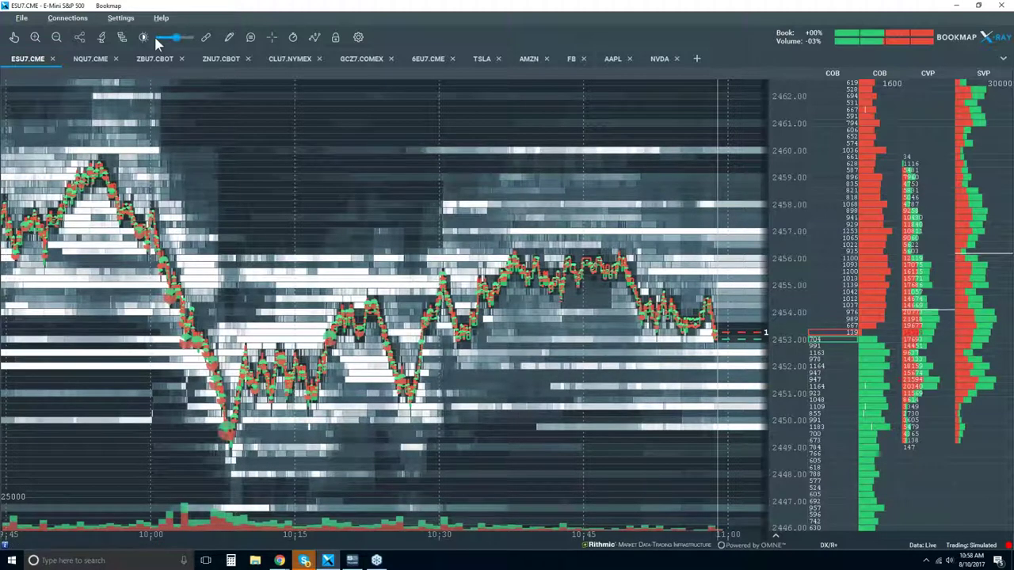
# Step: Enable the Correlation tracker for ESU7.CME in its study settings and close the configuration
pyautogui.click(104, 37)
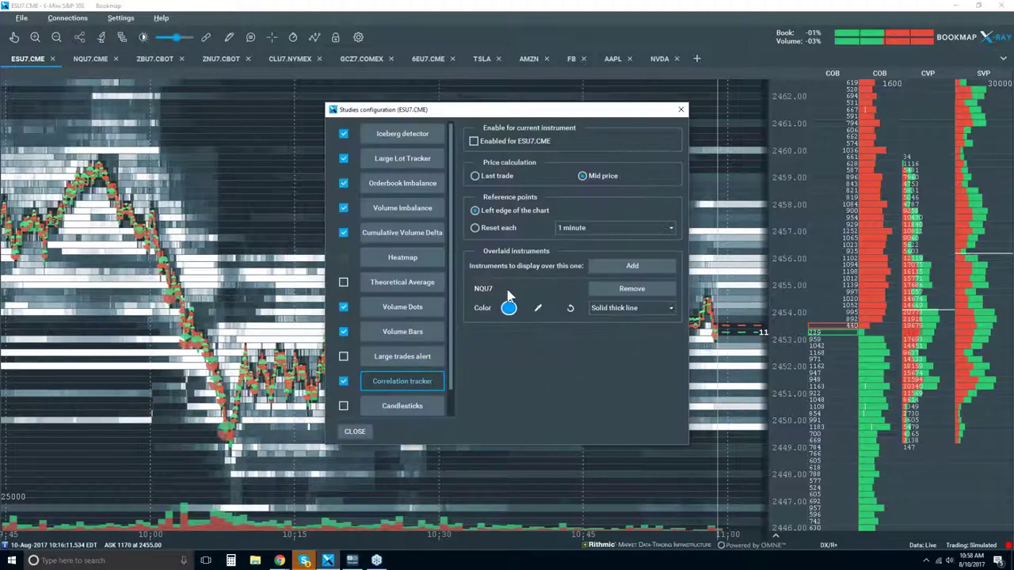
pyautogui.click(474, 141)
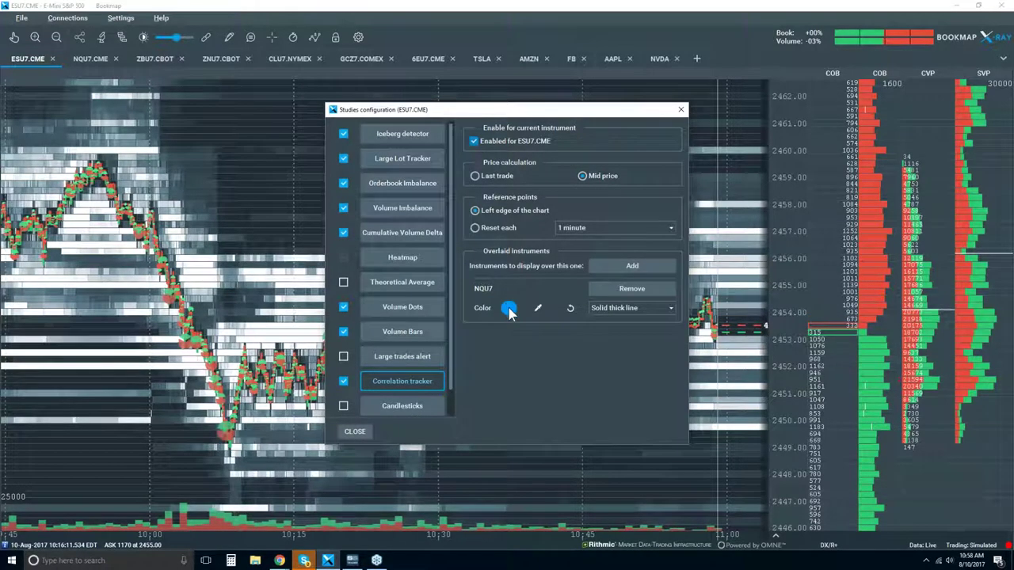
pyautogui.click(354, 430)
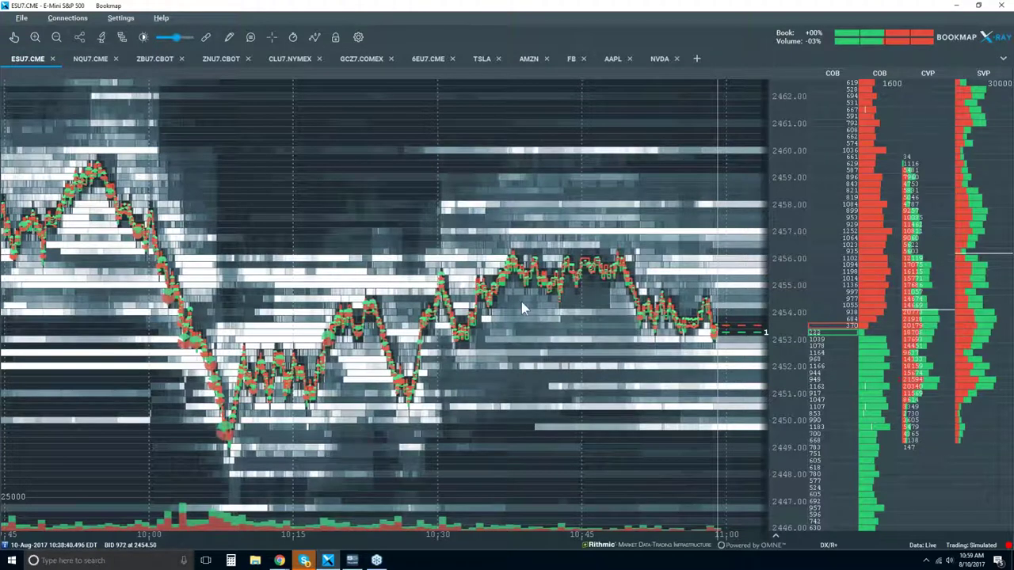
# Step: Turn on the display of Indicators for the ESU7.CME chart and close the display options
pyautogui.click(314, 37)
pyautogui.click(339, 173)
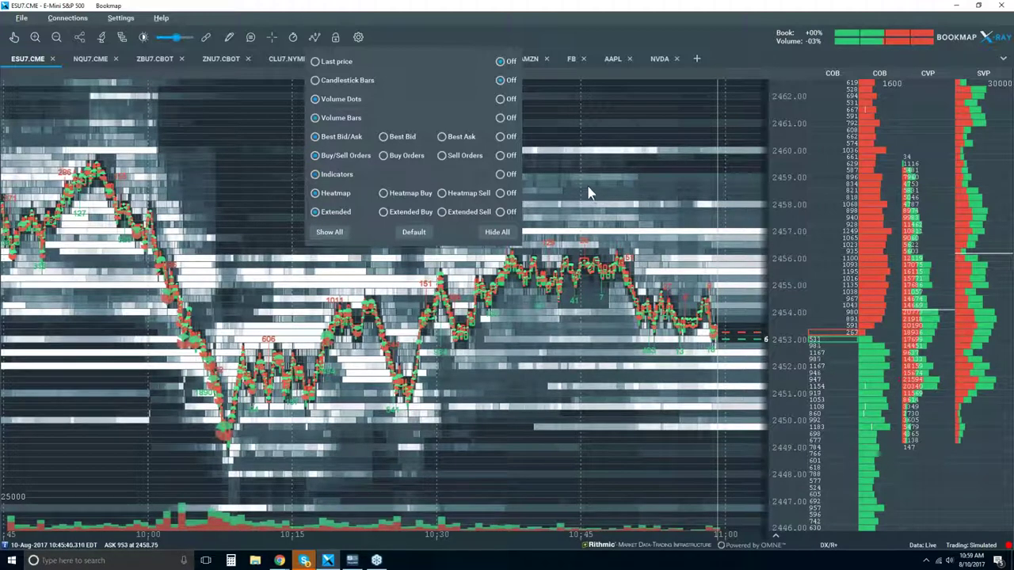
pyautogui.click(558, 38)
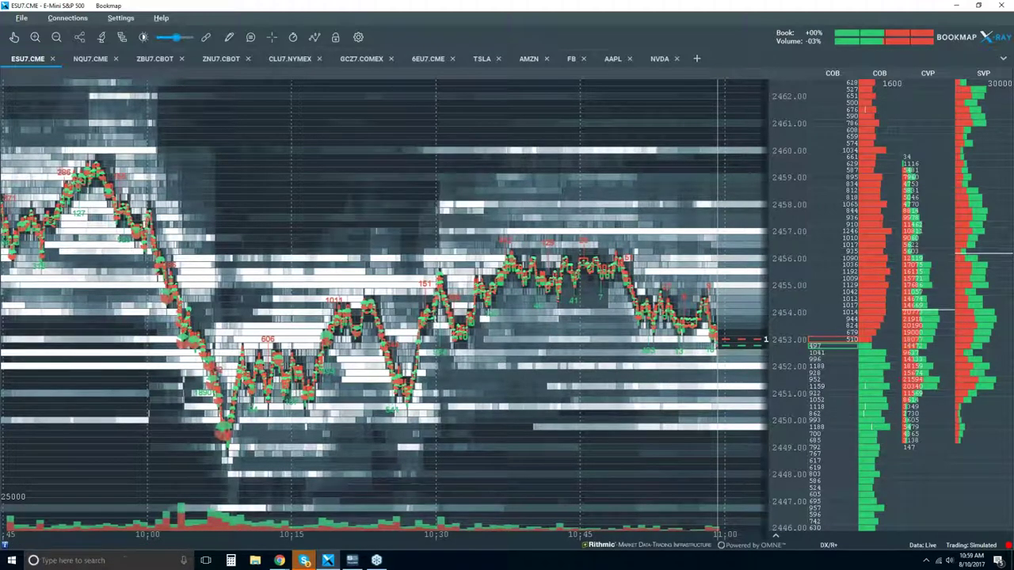
# Step: Review the Correlation tracker settings for ESU7.CME in the studies configuration and close it
pyautogui.scroll(-3, 810, 226)
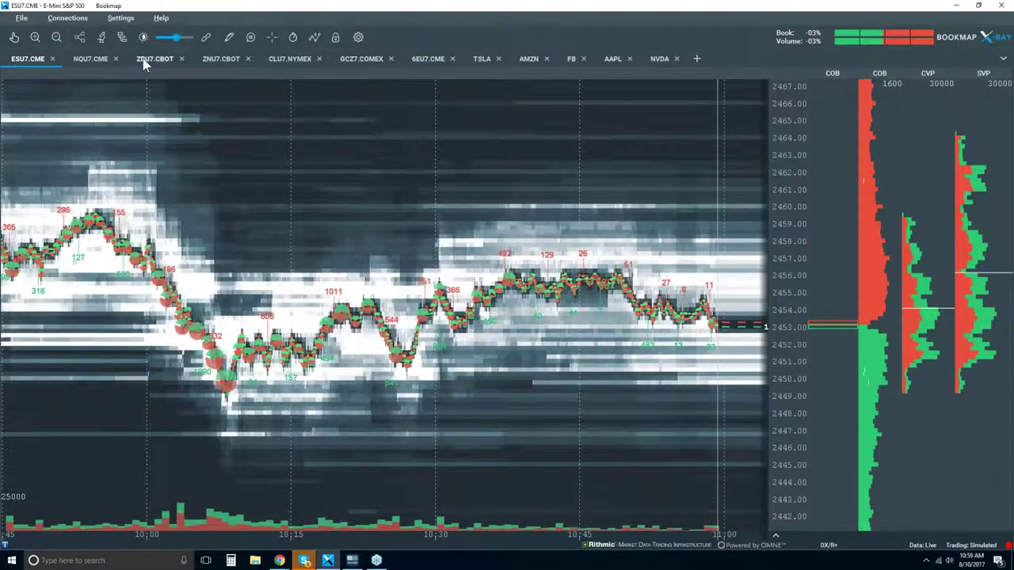
pyautogui.click(101, 37)
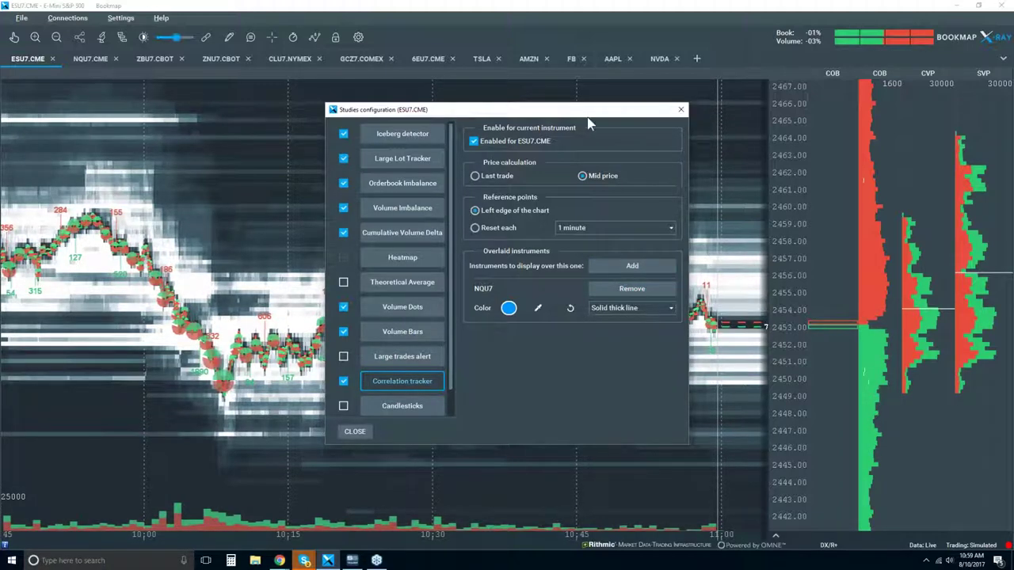
pyautogui.moveTo(586, 112); pyautogui.dragTo(542, 112)
pyautogui.click(636, 111)
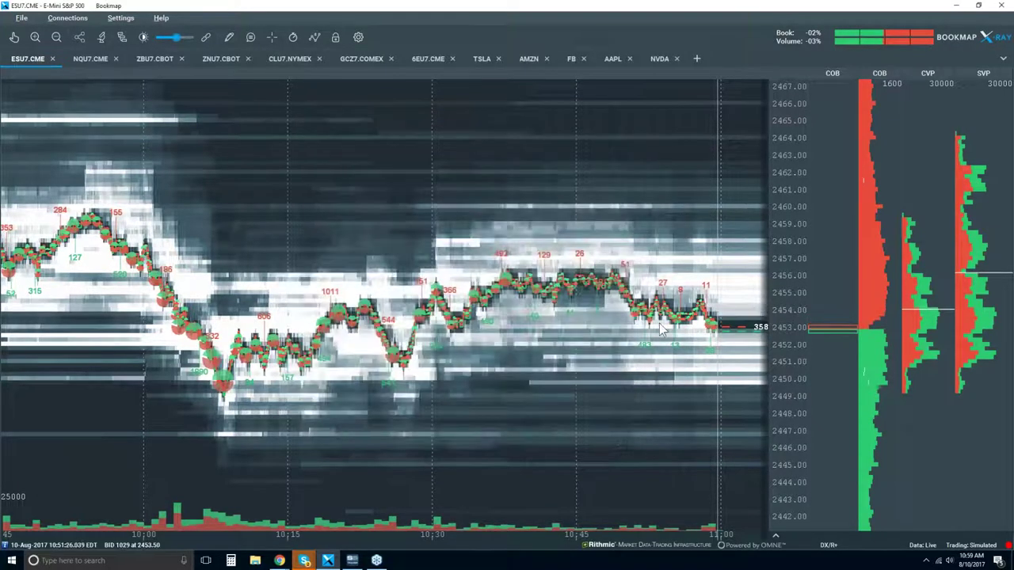
pyautogui.scroll(2, 794, 281)
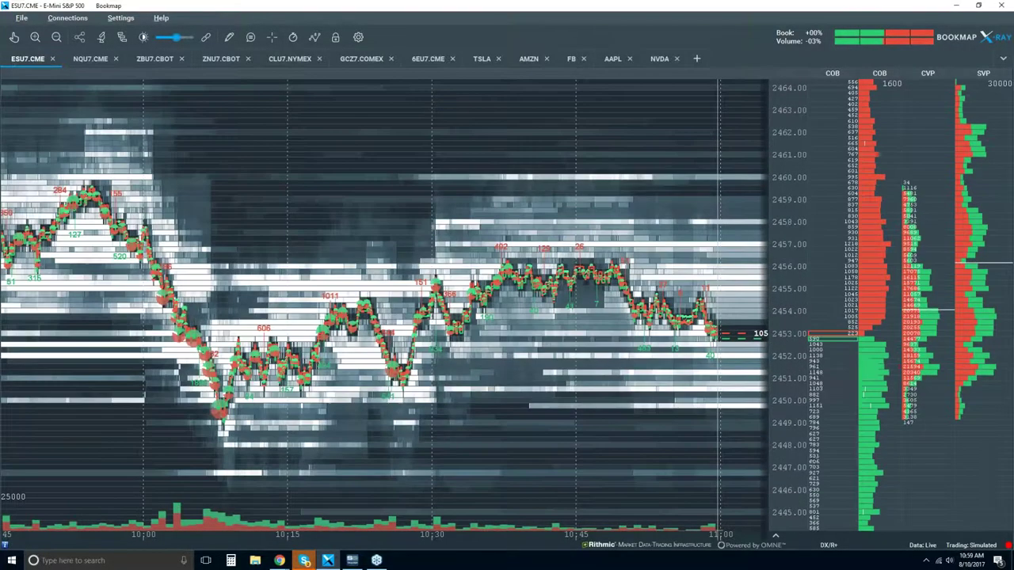
# Step: Check the Indicators display option for ESU7.CME, then inspect the chart over wider and narrower time ranges for the NQU7 overlay
pyautogui.click(314, 37)
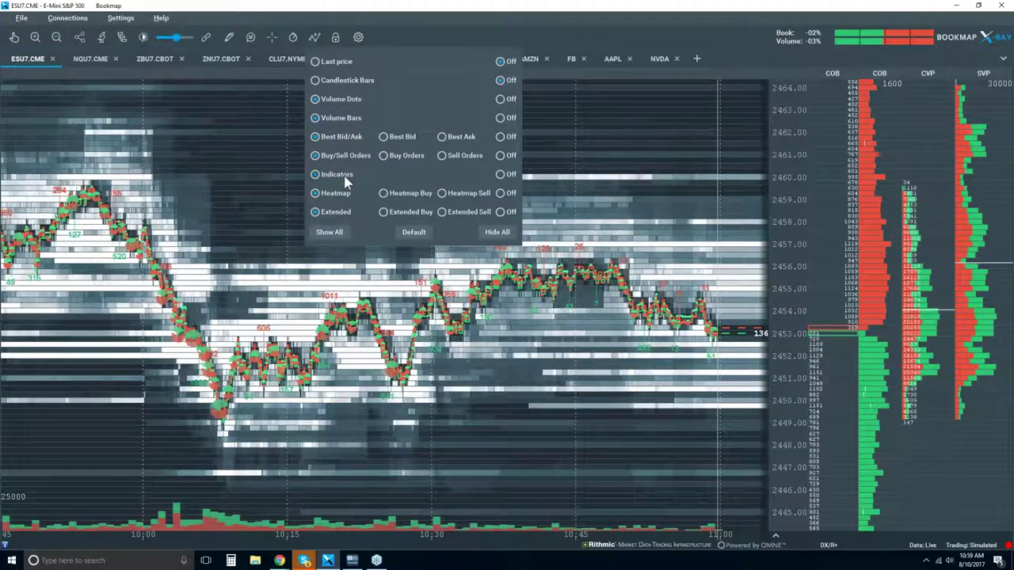
pyautogui.click(523, 32)
pyautogui.scroll(-2, 452, 218)
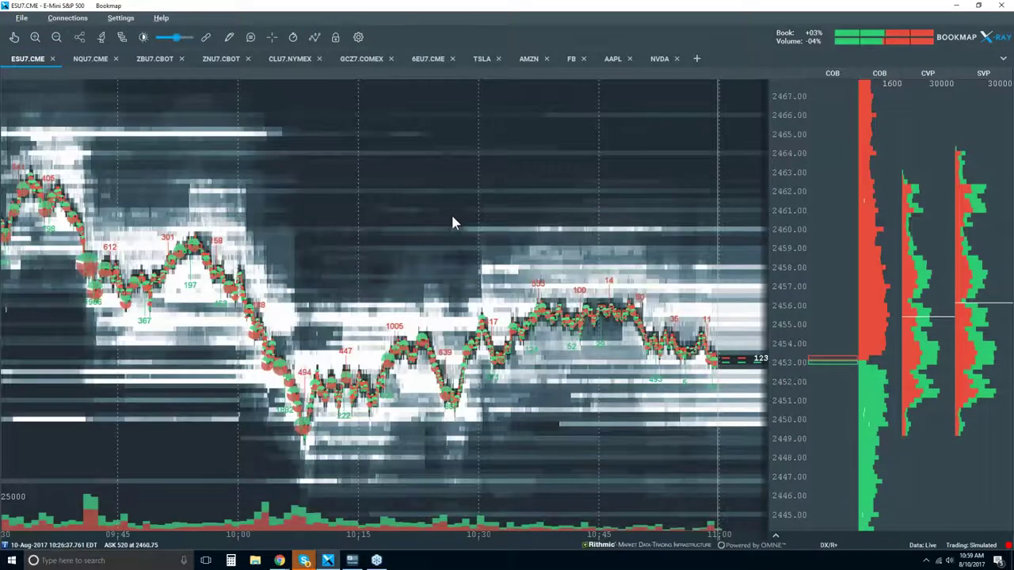
pyautogui.scroll(-1, 452, 222)
pyautogui.scroll(-2, 452, 220)
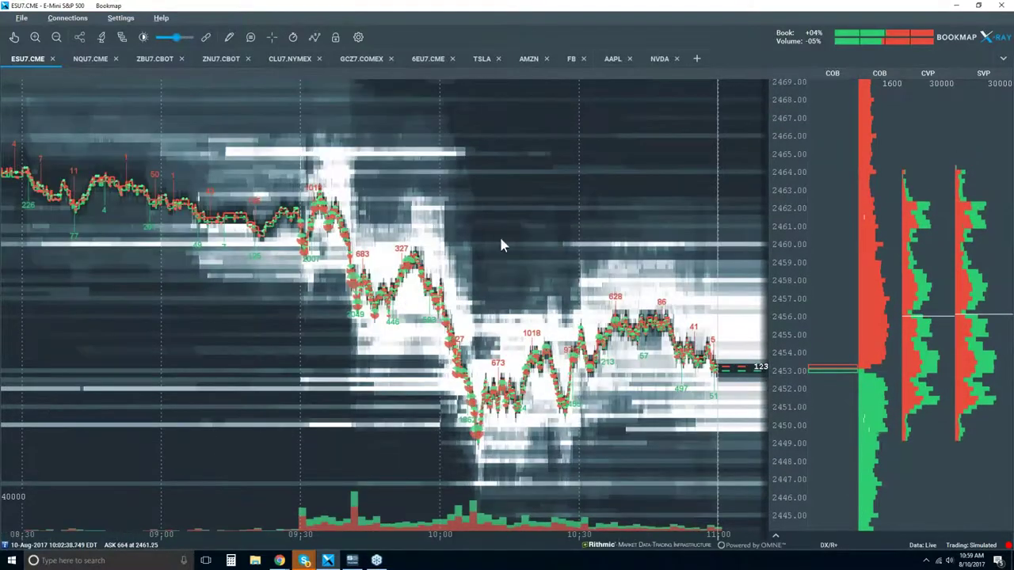
pyautogui.scroll(2, 541, 245)
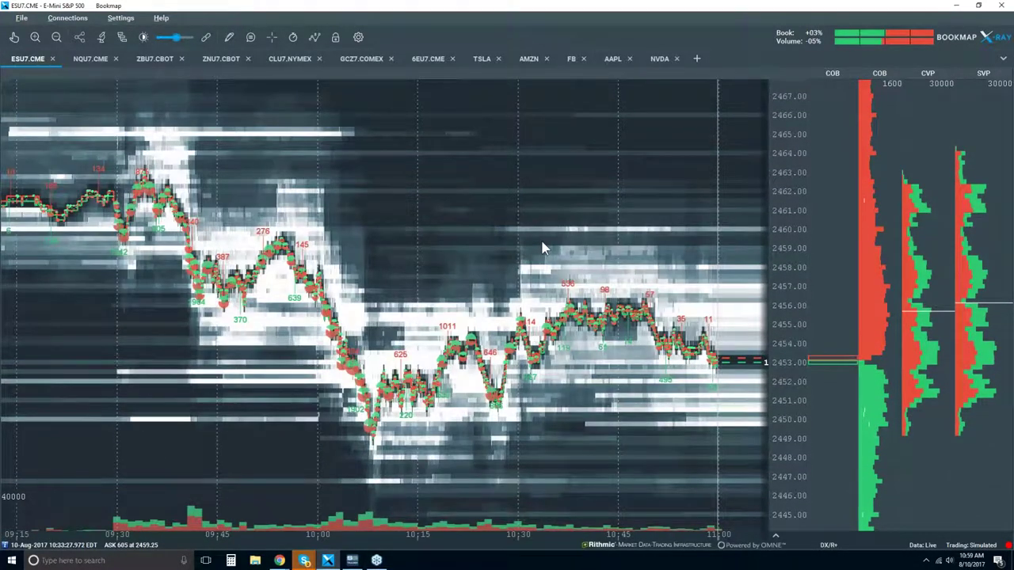
pyautogui.scroll(3, 541, 248)
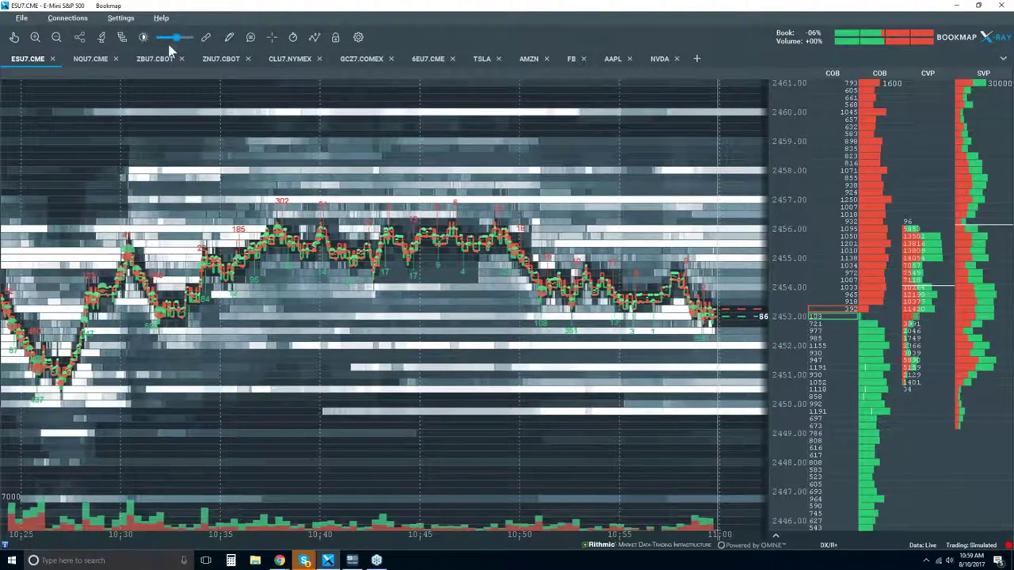
# Step: Set the Correlation tracker's reference points to reset each 1 minute, keeping NQU7's solid thick line, and close the studies configuration
pyautogui.click(102, 37)
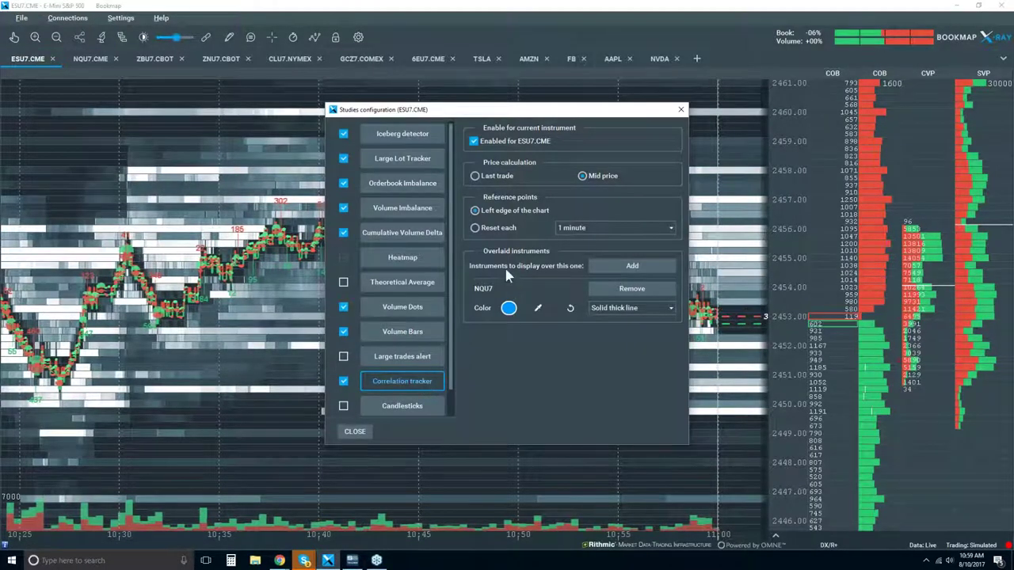
pyautogui.click(497, 230)
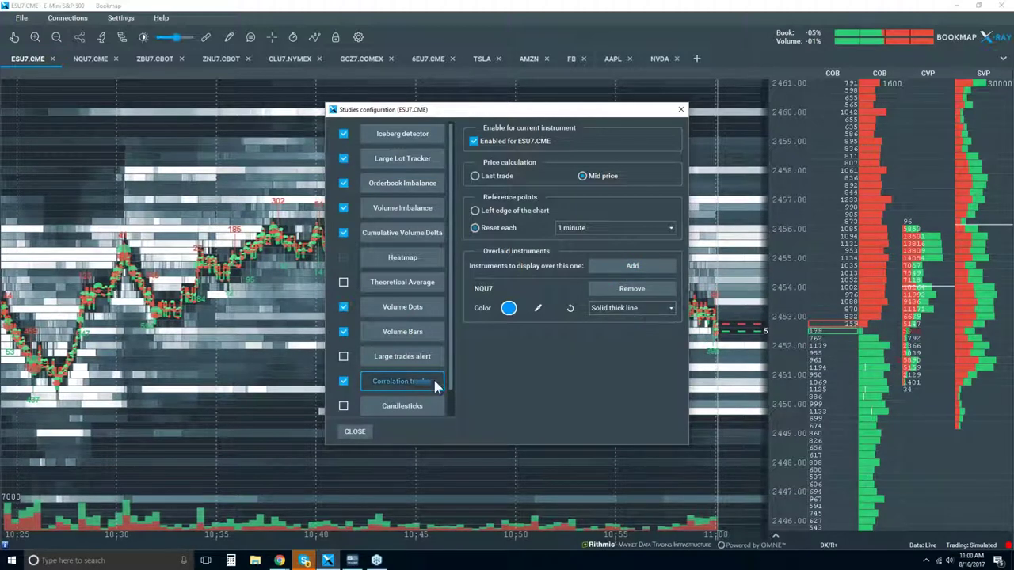
pyautogui.click(667, 308)
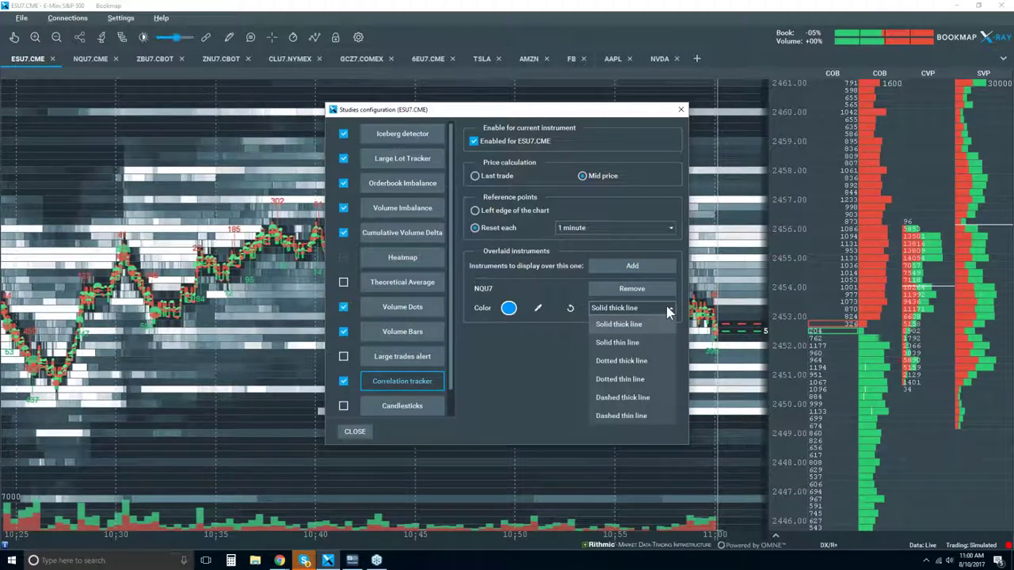
pyautogui.click(654, 313)
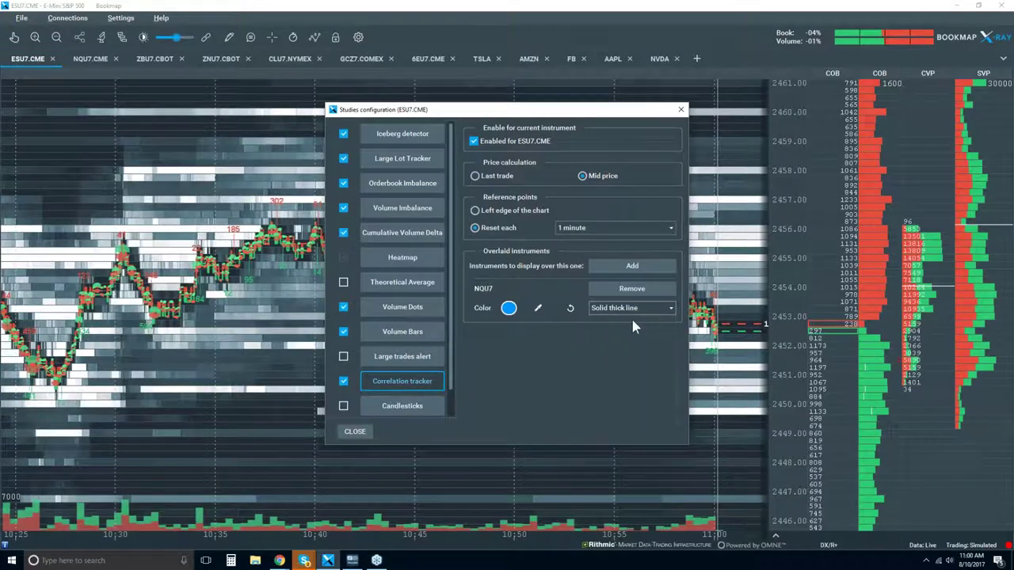
pyautogui.click(355, 431)
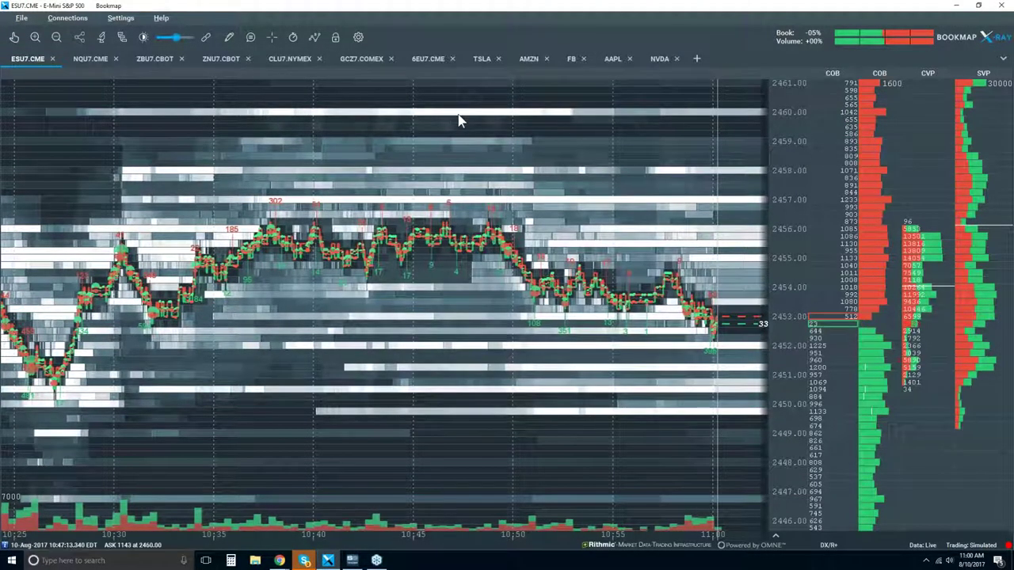
# Step: Examine the ESU7.CME price action and heatmap liquidity at several time scales, from the last few minutes back to 08:30
pyautogui.scroll(-3, 487, 155)
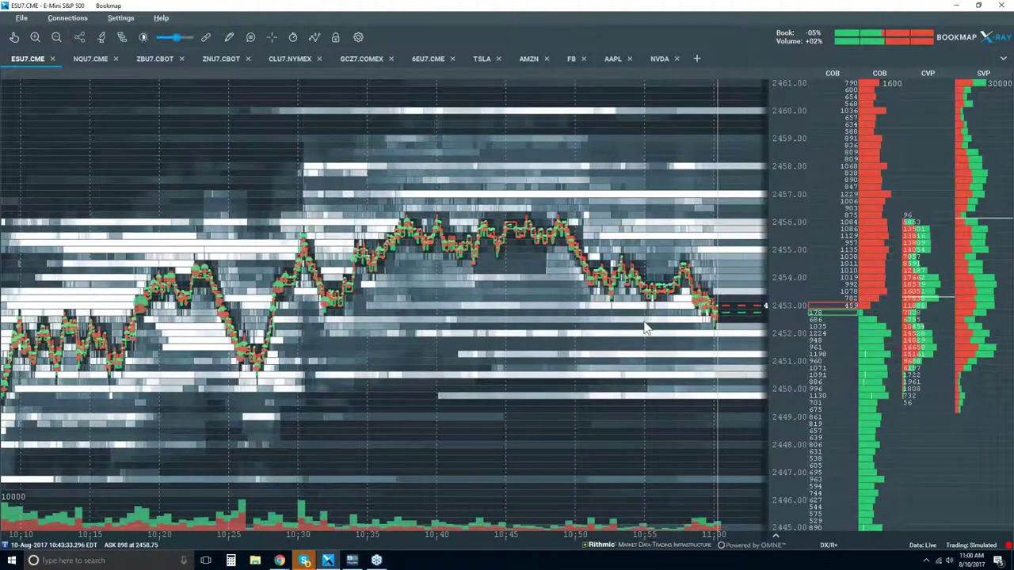
pyautogui.scroll(-2, 543, 293)
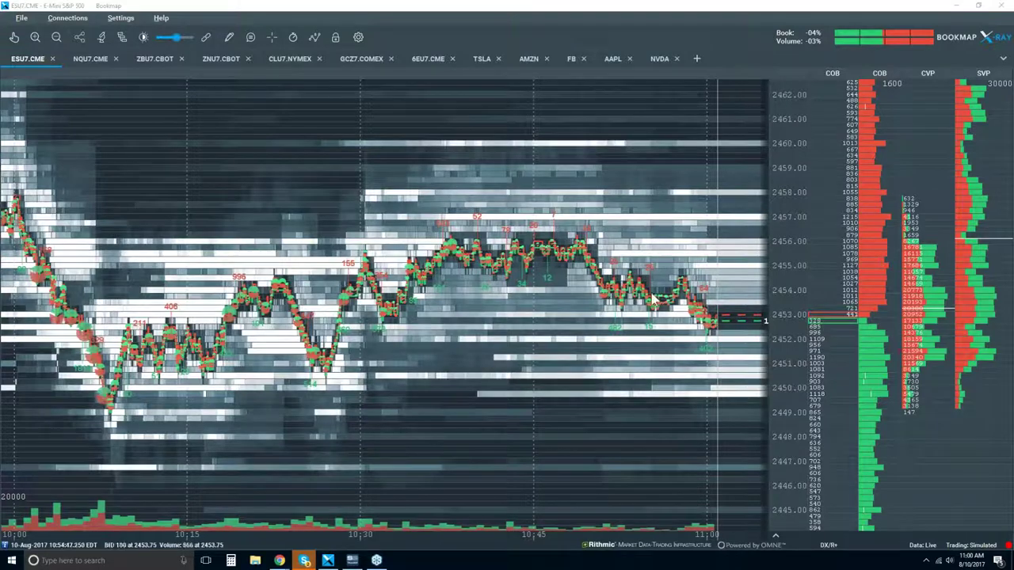
pyautogui.scroll(2, 679, 273)
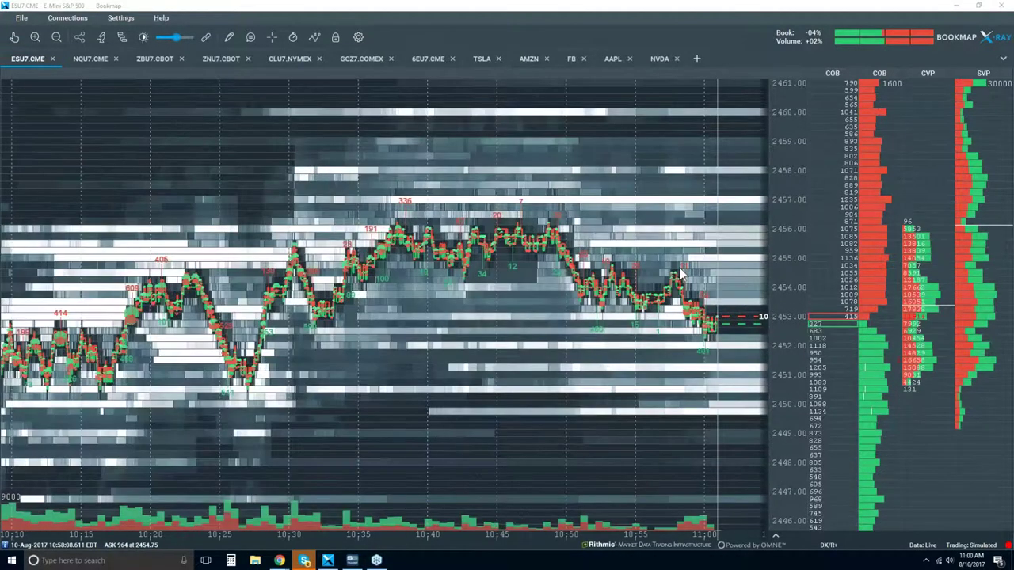
pyautogui.scroll(3, 679, 273)
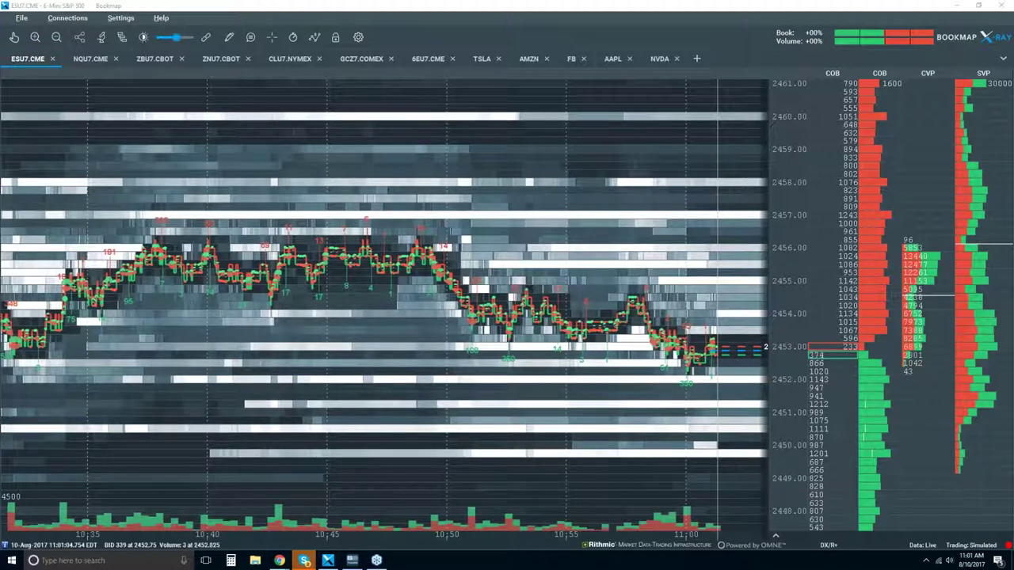
pyautogui.scroll(2, 699, 331)
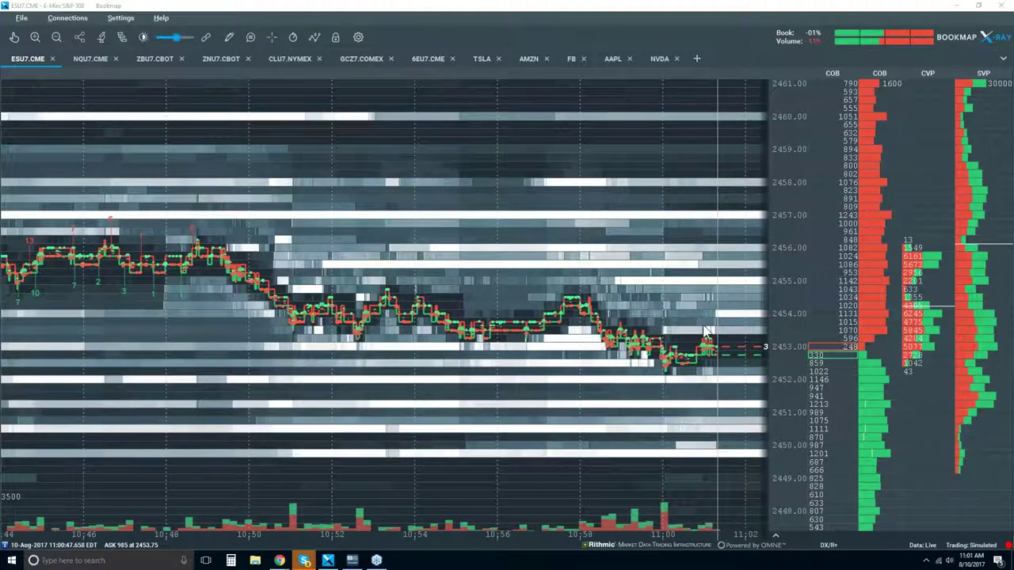
pyautogui.scroll(2, 705, 333)
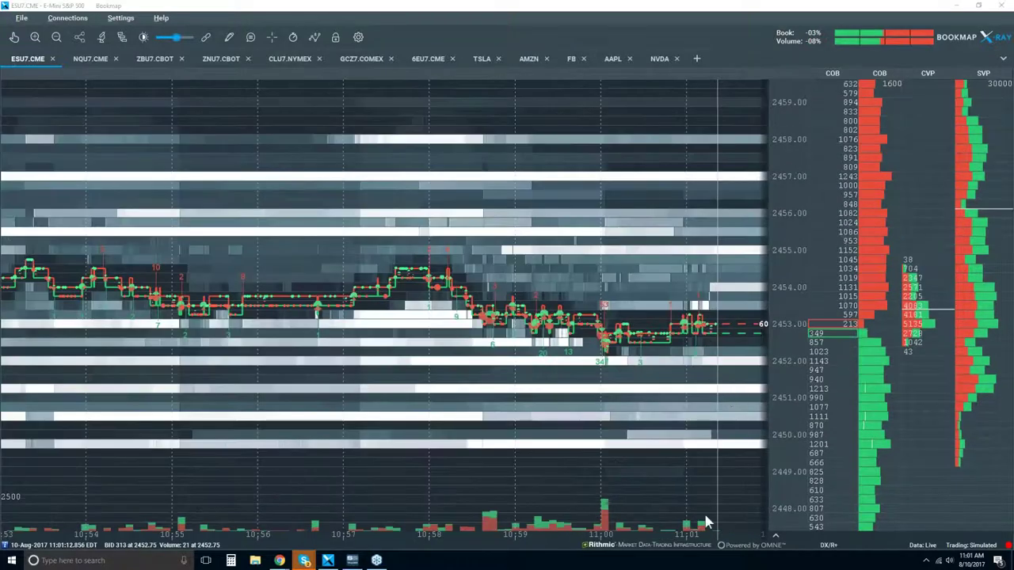
pyautogui.scroll(-1, 649, 358)
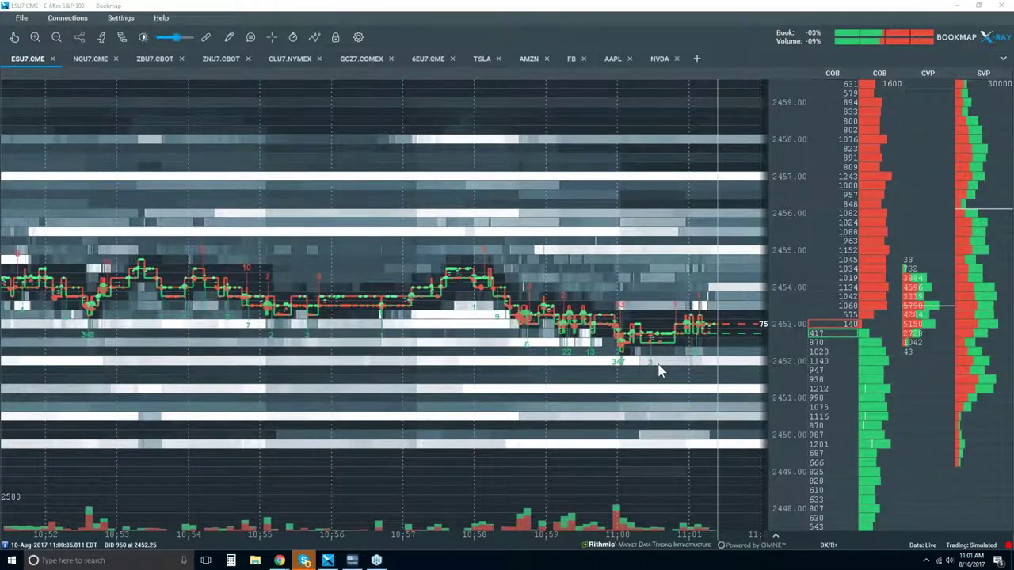
pyautogui.scroll(-5, 658, 369)
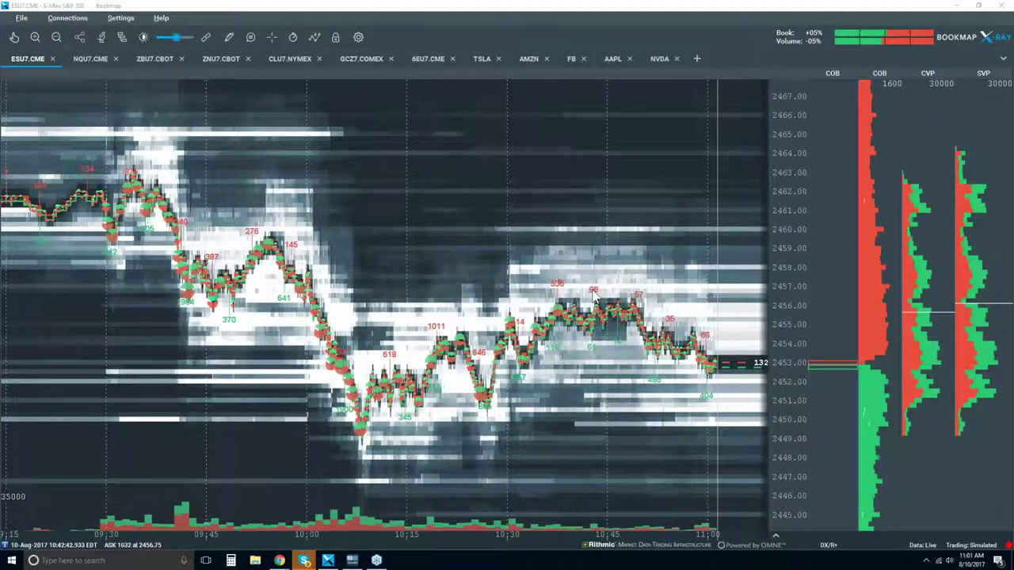
pyautogui.scroll(-2, 596, 295)
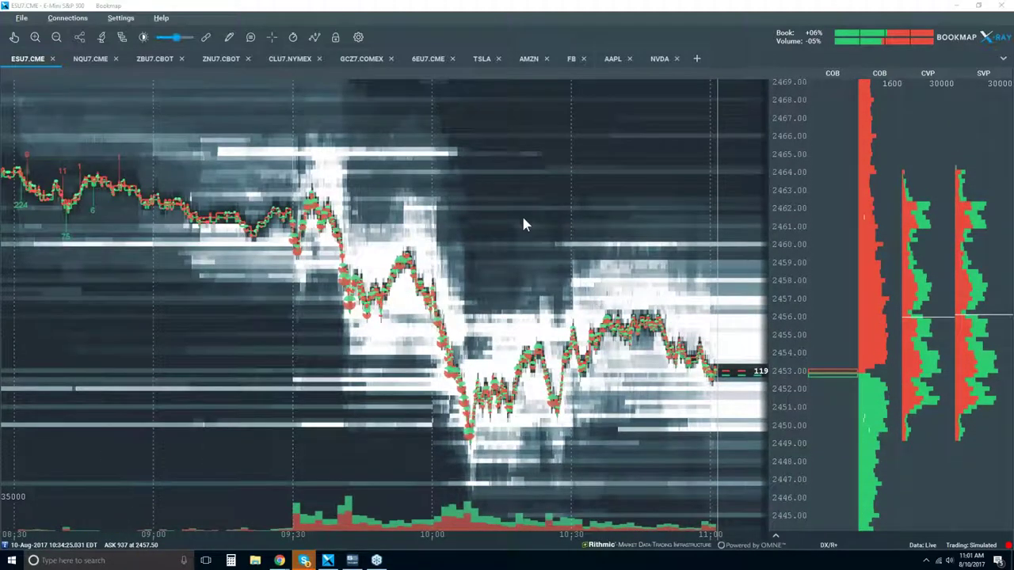